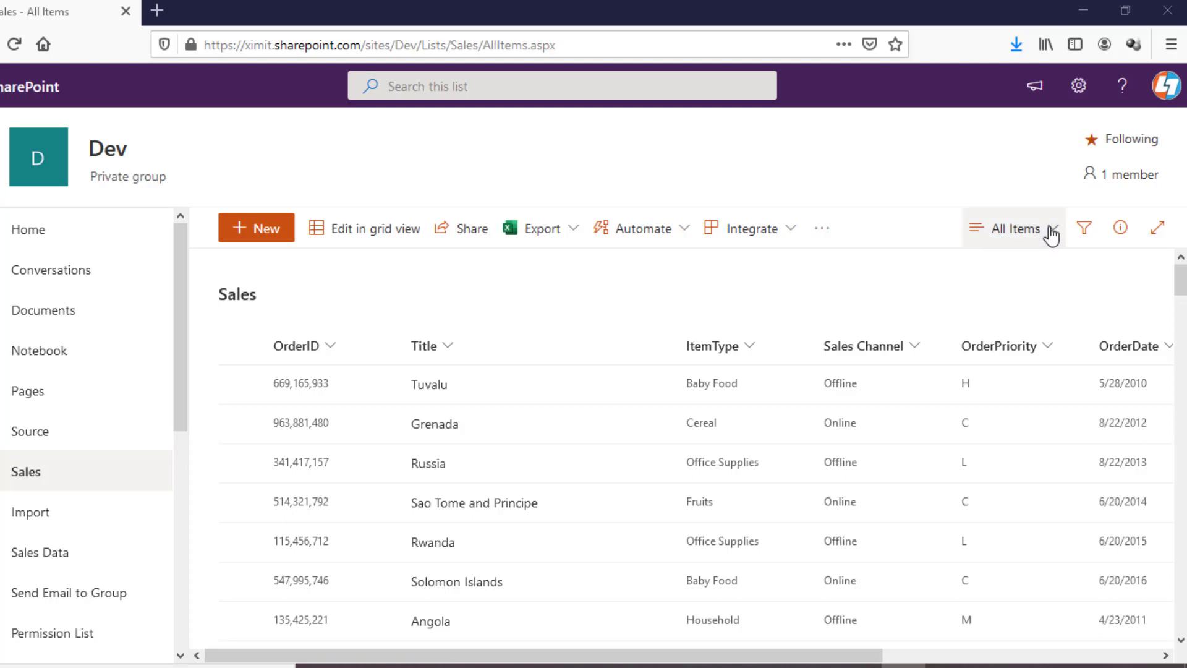
Bring up the Format current view settings for the Sales list's All Items view.
{"action": "left_click", "coordinate": [1051, 234]}
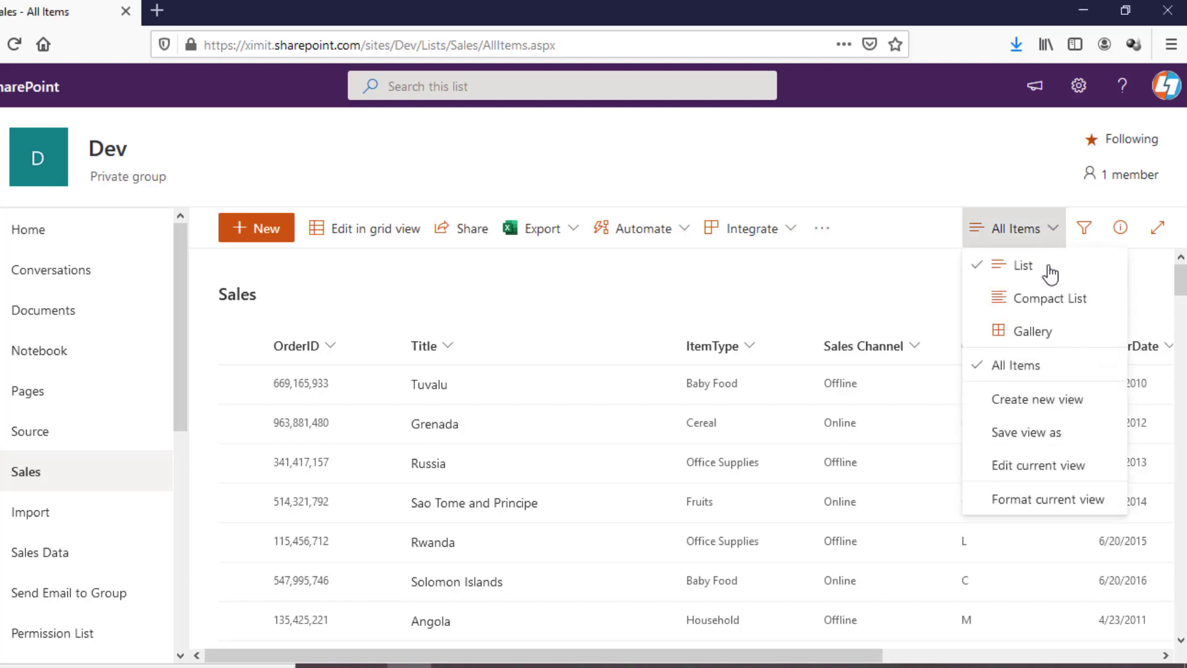
{"action": "left_click", "coordinate": [1036, 507]}
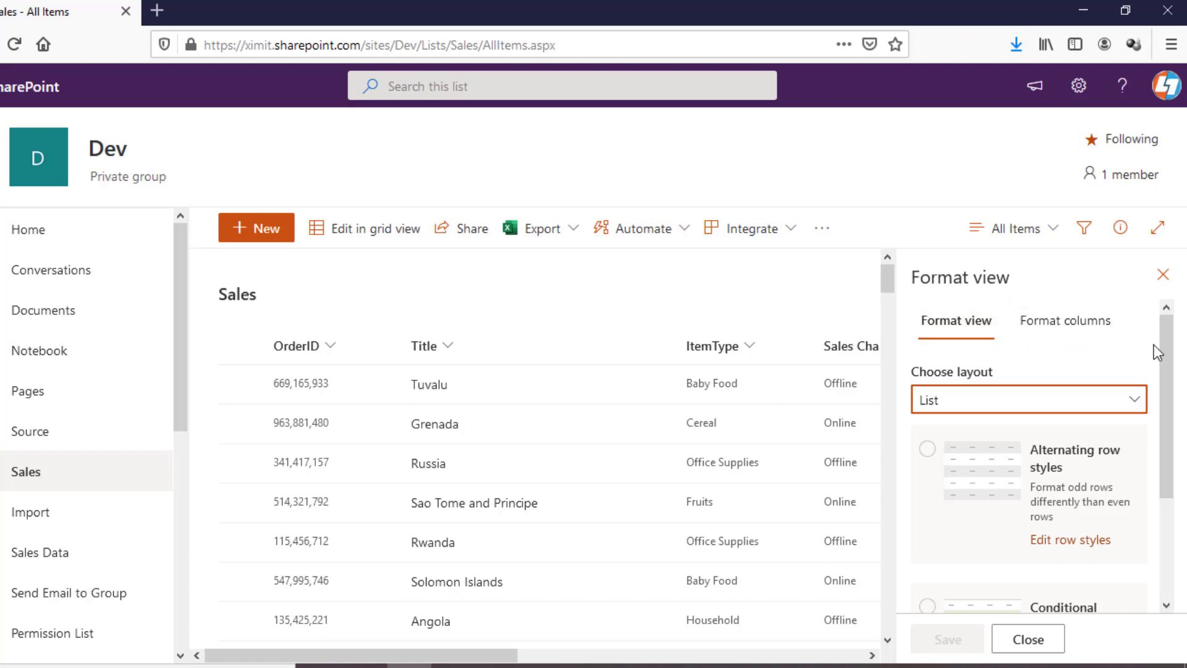
{"action": "scroll", "coordinate": [1150, 347], "scroll_direction": "down", "scroll_amount": 1}
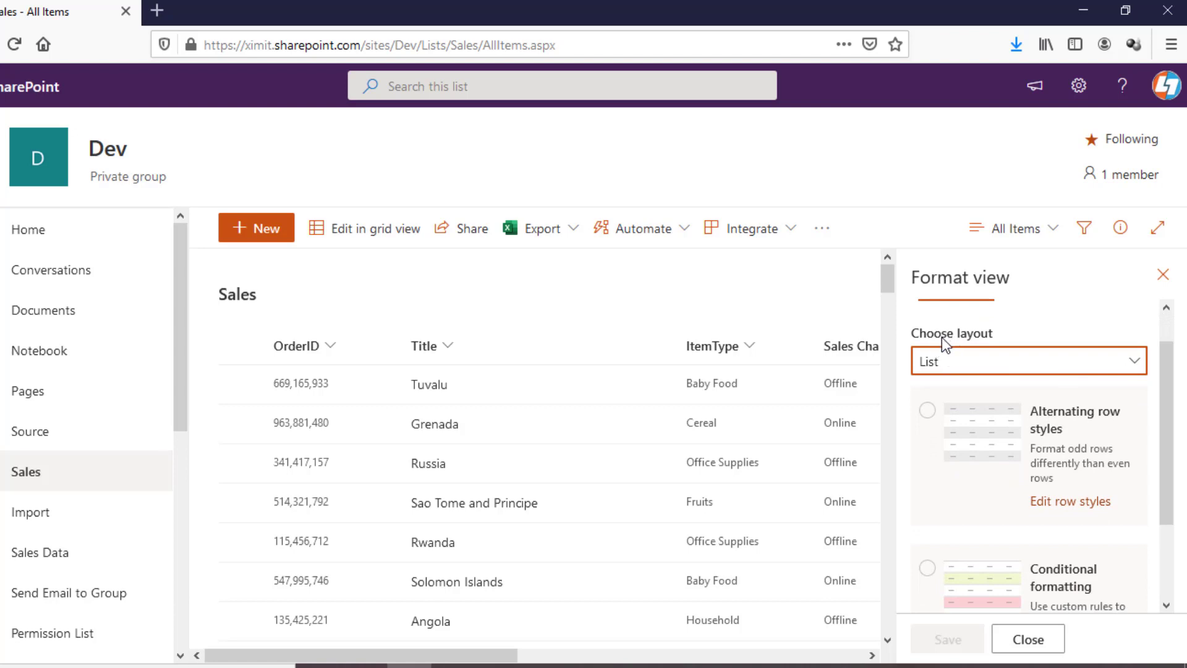
{"action": "left_click", "coordinate": [958, 369]}
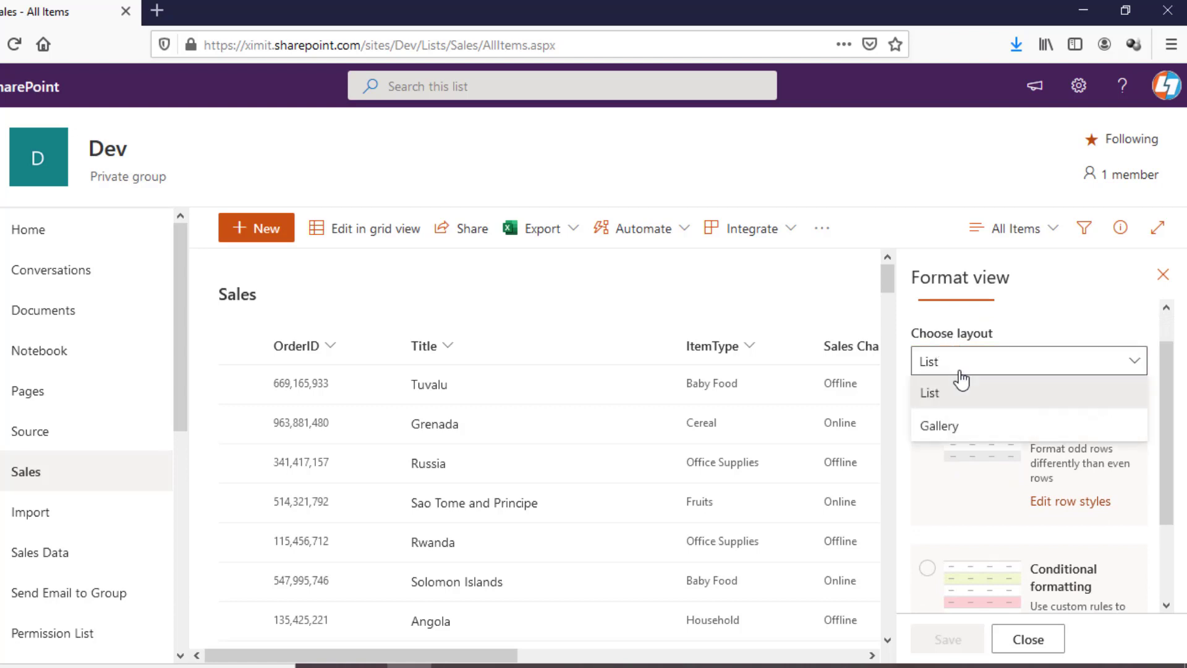
Choose Gallery as the layout for the Sales view.
{"action": "left_click", "coordinate": [949, 428]}
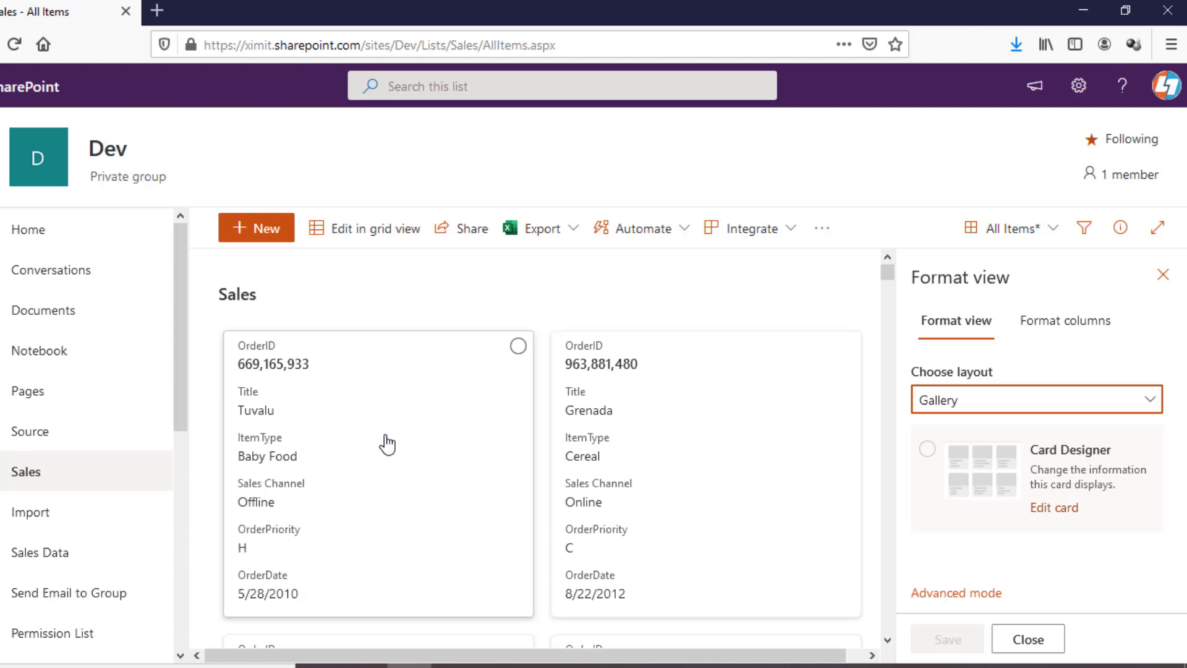
Drop OrderID and ItemType from the gallery cards, keeping column names shown as labels.
{"action": "left_click", "coordinate": [1063, 508]}
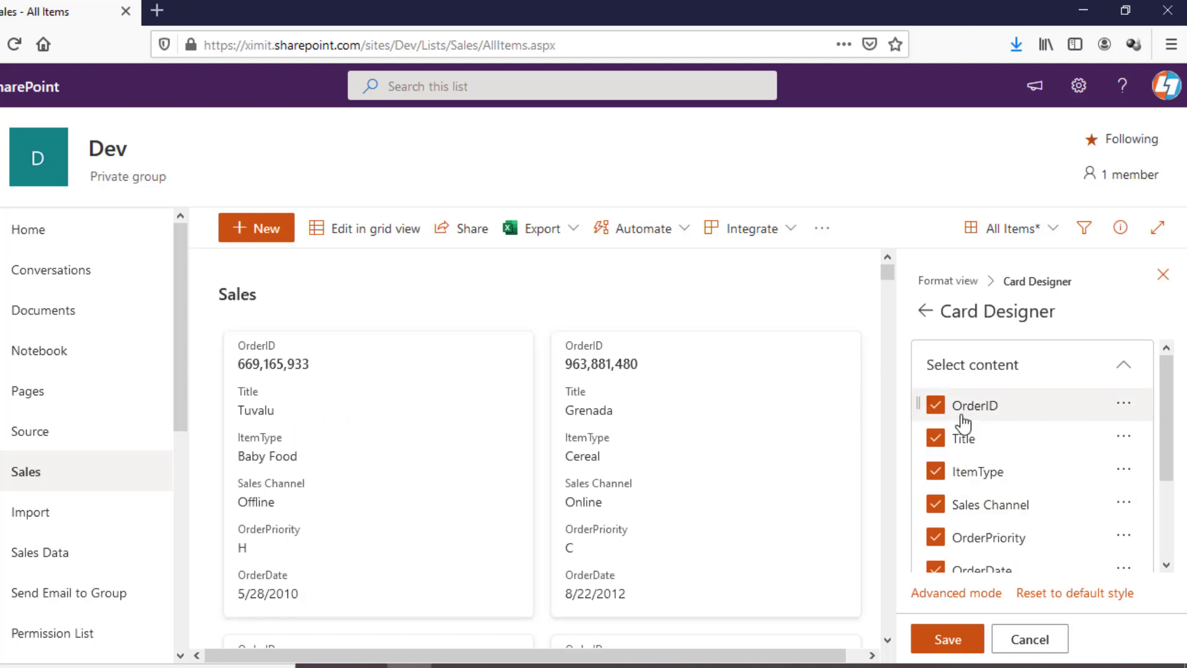
{"action": "left_click", "coordinate": [936, 406]}
{"action": "left_click", "coordinate": [936, 472]}
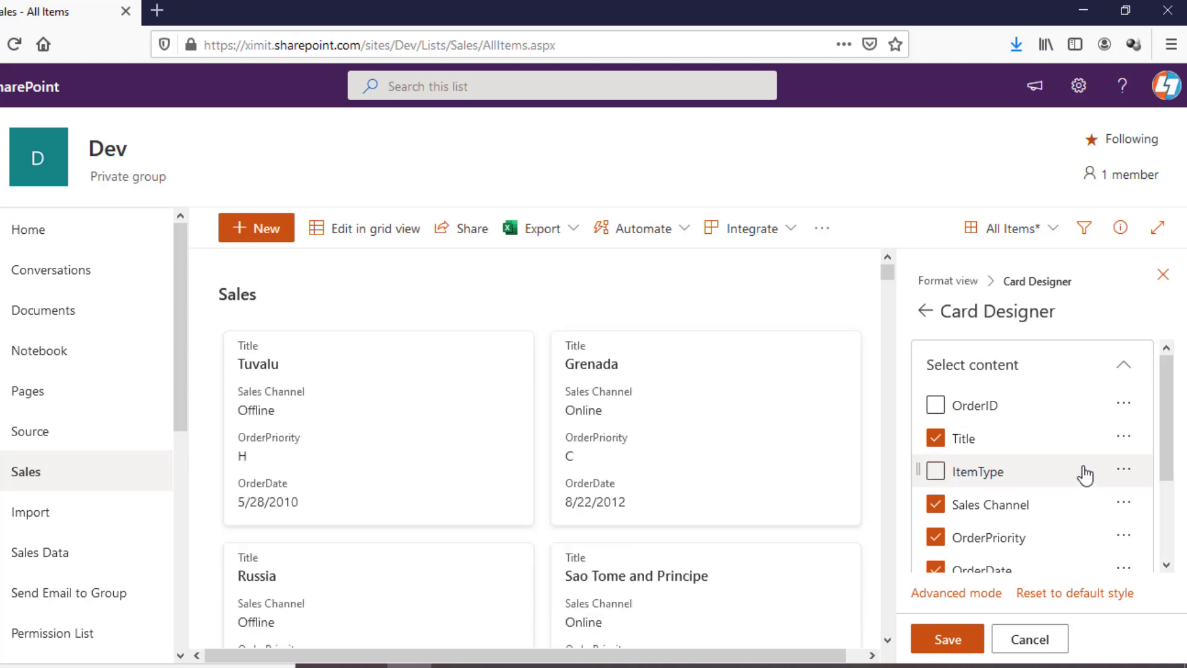
{"action": "left_click_drag", "start_coordinate": [1171, 424], "coordinate": [1176, 504]}
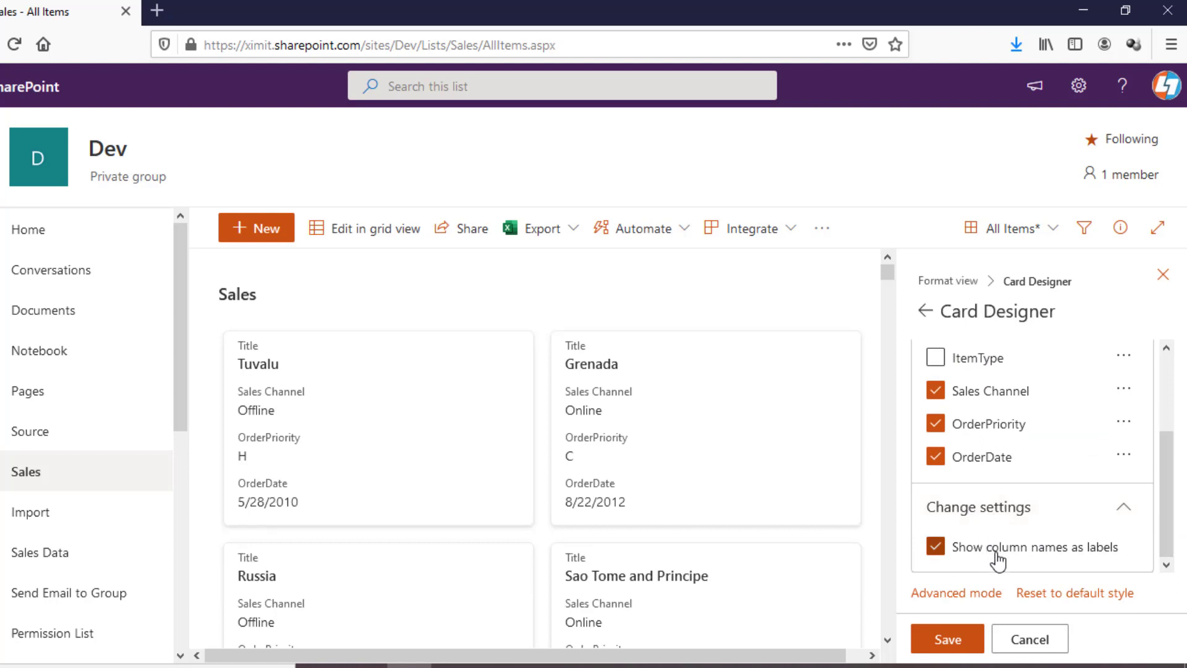
{"action": "left_click", "coordinate": [936, 547]}
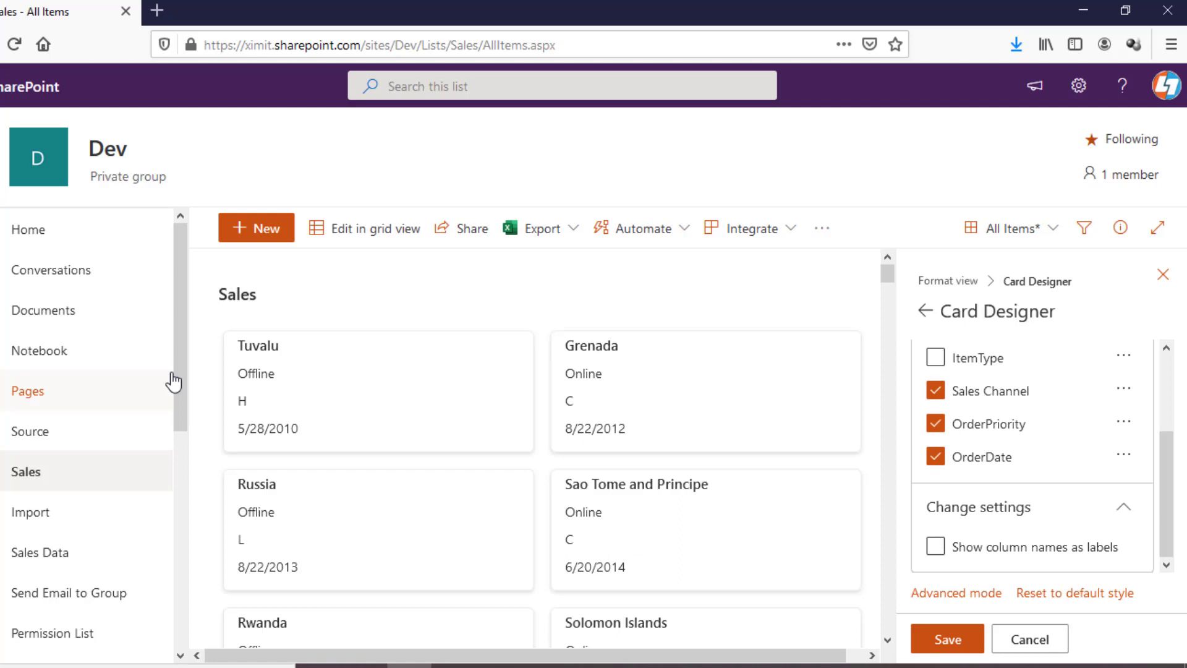
{"action": "left_click", "coordinate": [934, 547]}
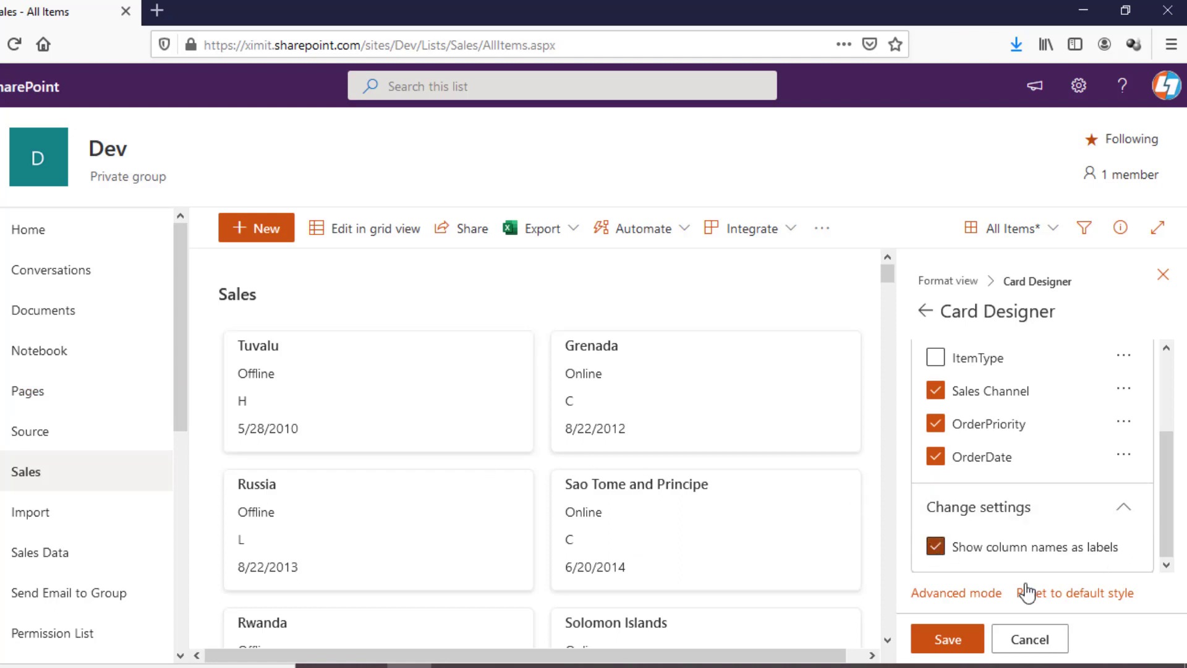
Switch the card formatting to Advanced mode to edit its JSON code.
{"action": "left_click", "coordinate": [957, 594]}
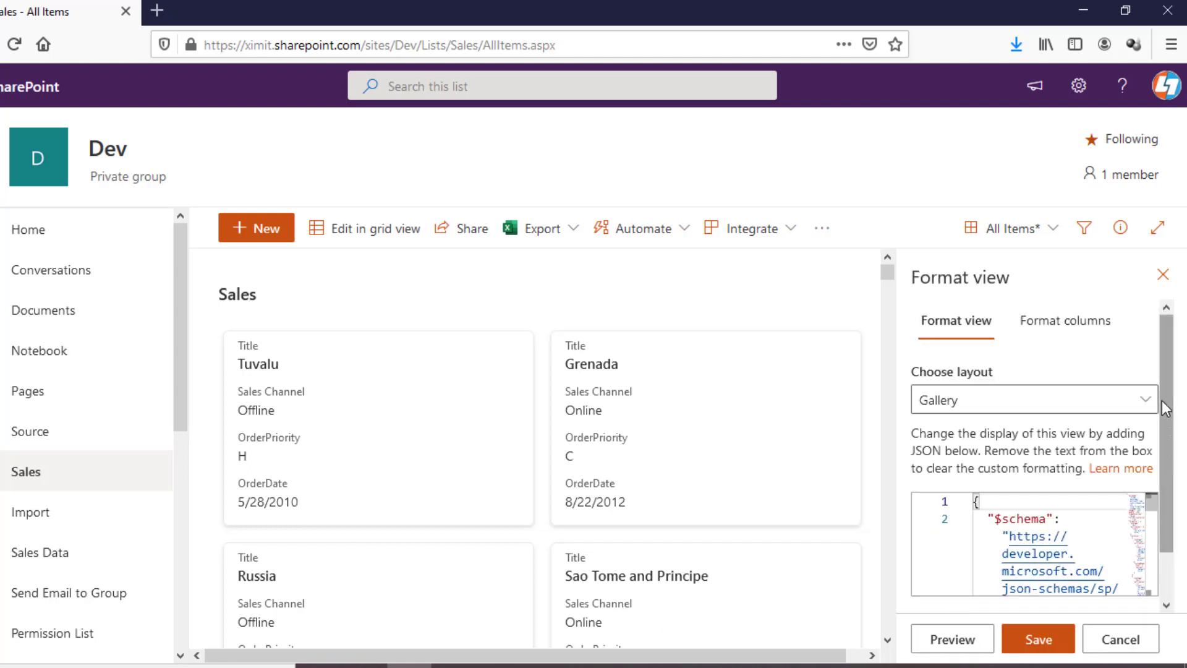
{"action": "scroll", "coordinate": [1165, 408], "scroll_direction": "down", "scroll_amount": 2}
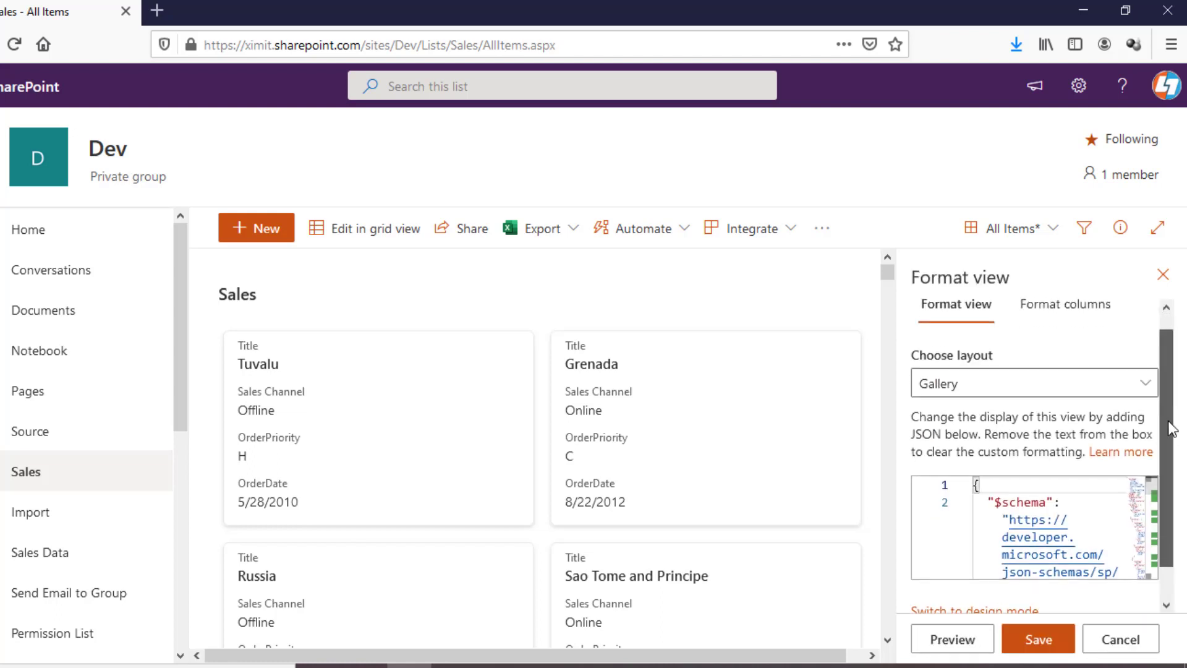
{"action": "left_click", "coordinate": [988, 492]}
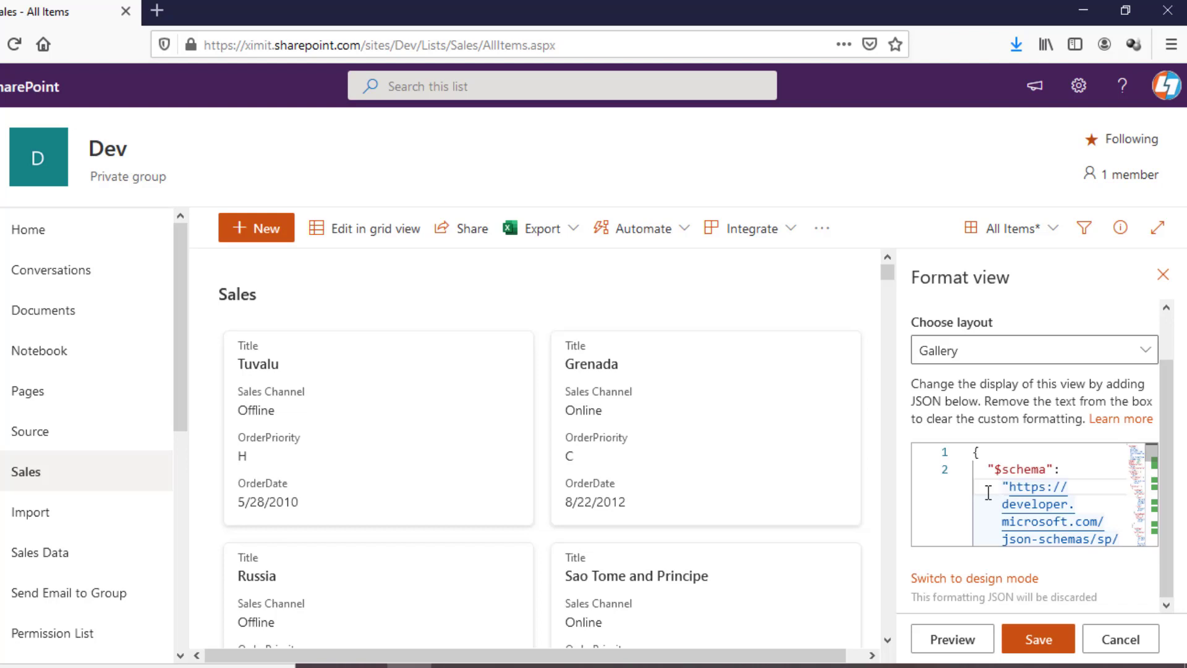
{"action": "left_click", "coordinate": [1004, 356]}
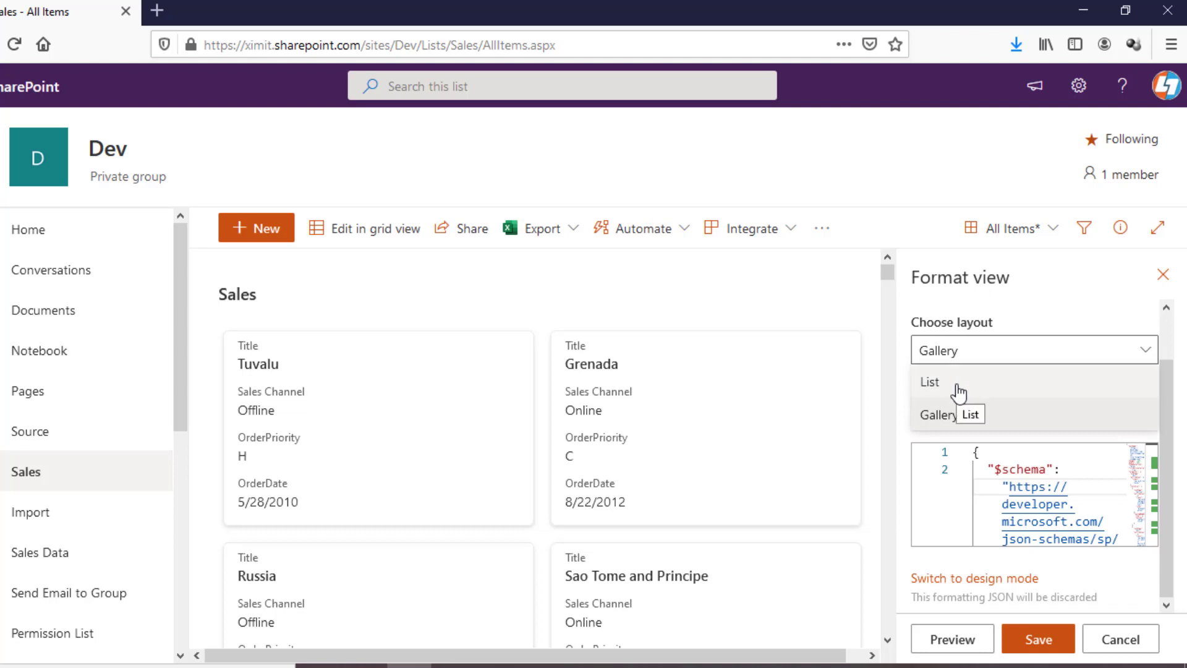
Set the Sales view layout back to List and scroll to the row style options.
{"action": "left_click", "coordinate": [959, 390]}
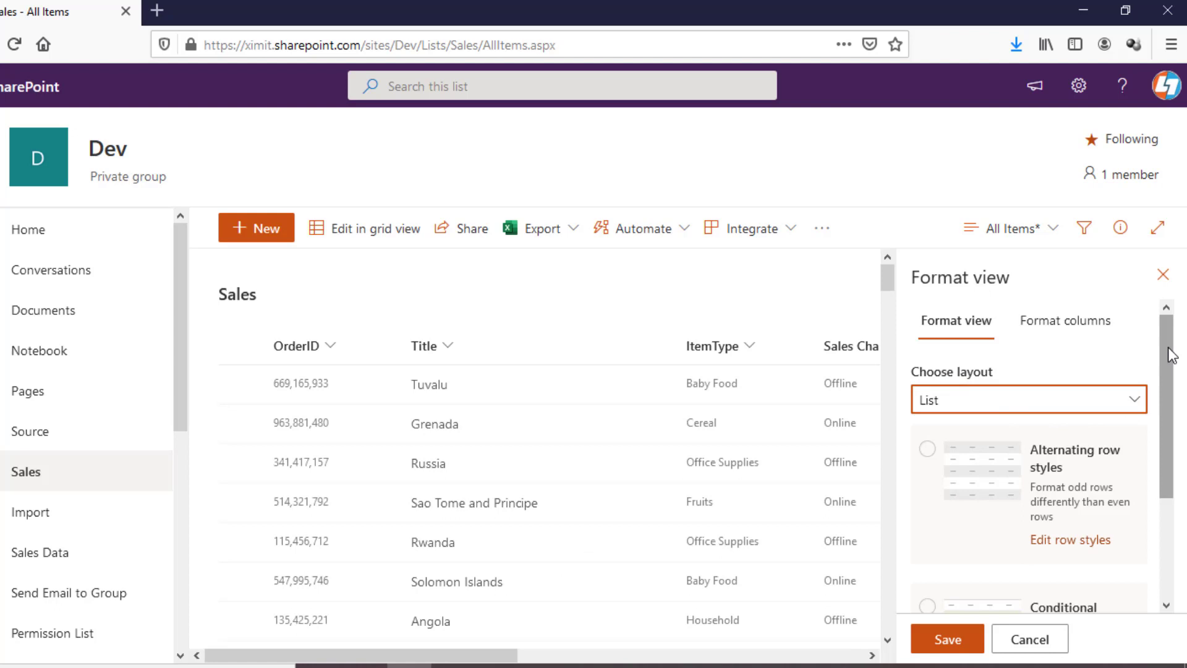
{"action": "left_click_drag", "start_coordinate": [1170, 350], "coordinate": [1173, 369]}
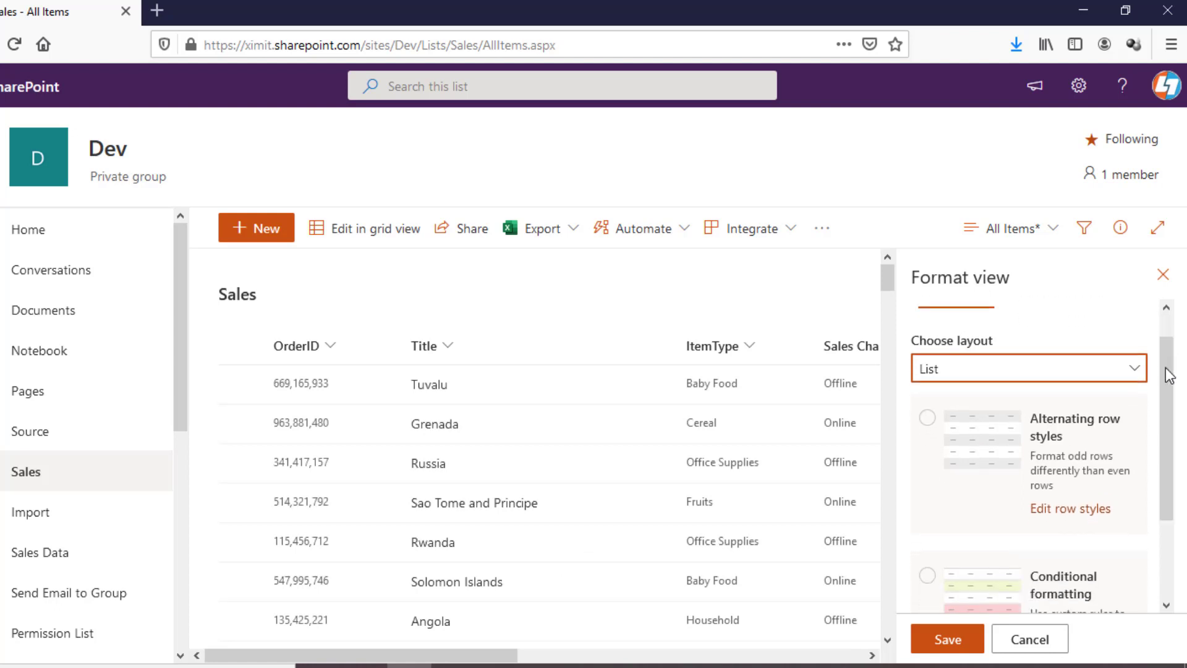
{"action": "left_click_drag", "start_coordinate": [1174, 365], "coordinate": [1175, 403]}
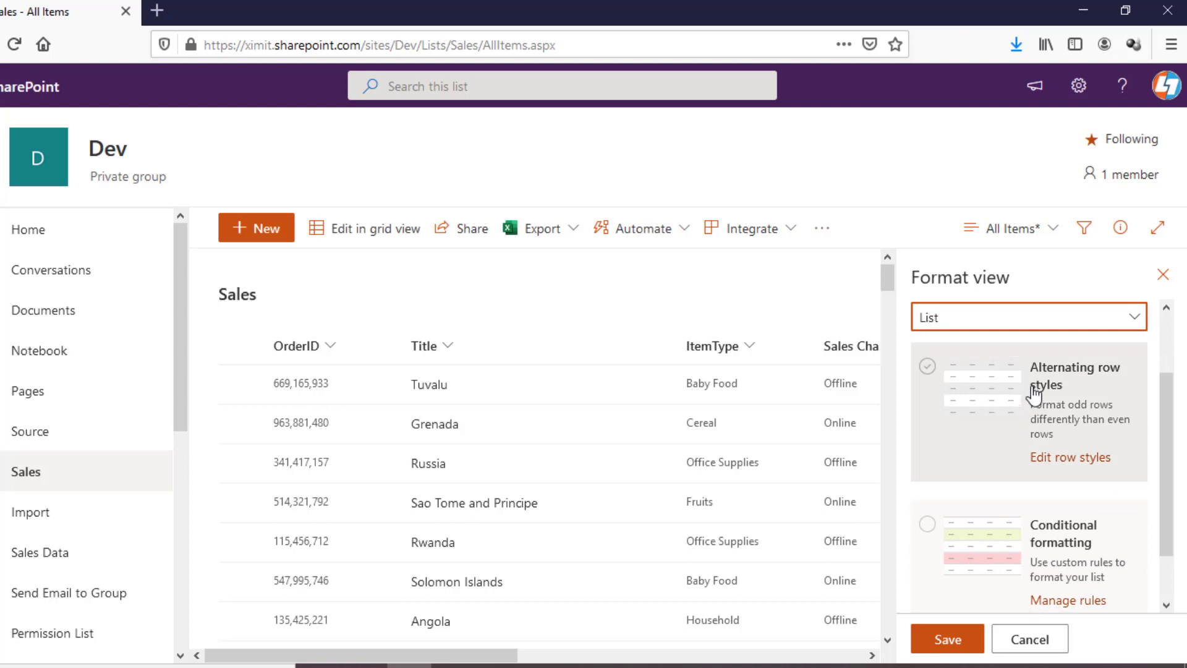
{"action": "mouse_move", "coordinate": [1167, 427]}
{"action": "left_mouse_down"}
{"action": "mouse_move", "coordinate": [1180, 469]}
{"action": "mouse_move", "coordinate": [1182, 411]}
{"action": "left_mouse_up"}
{"action": "scroll", "coordinate": [1174, 411], "scroll_direction": "up", "scroll_amount": 2}
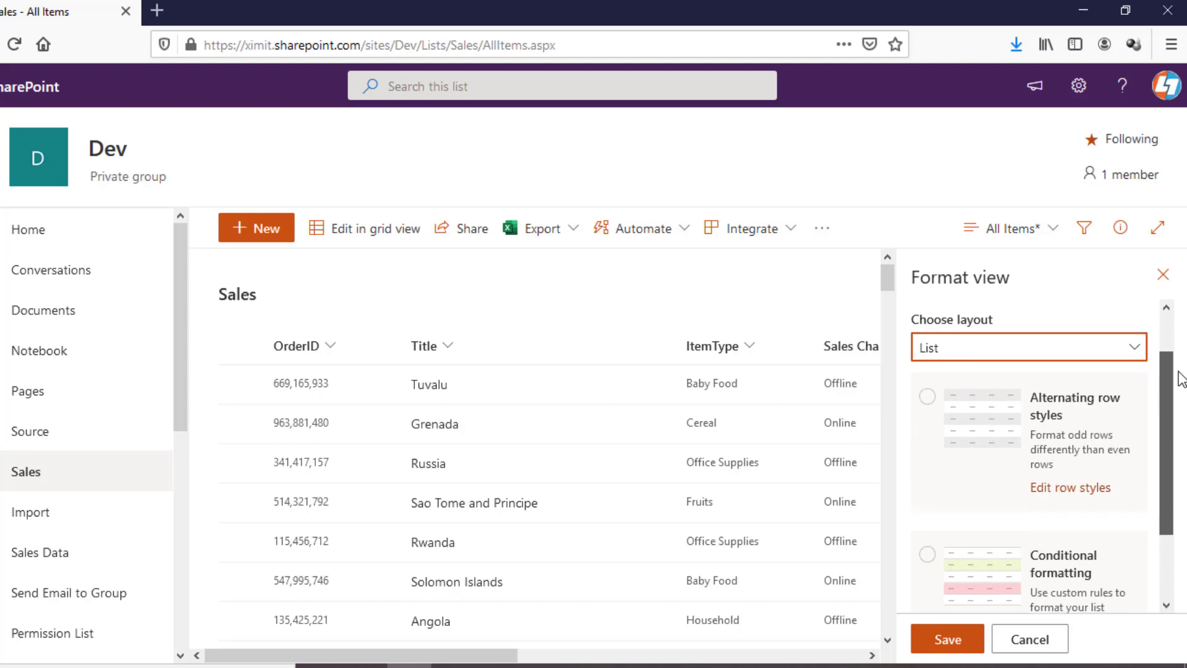
Turn on alternating row styles with a light green fill for odd rows.
{"action": "left_click", "coordinate": [928, 409]}
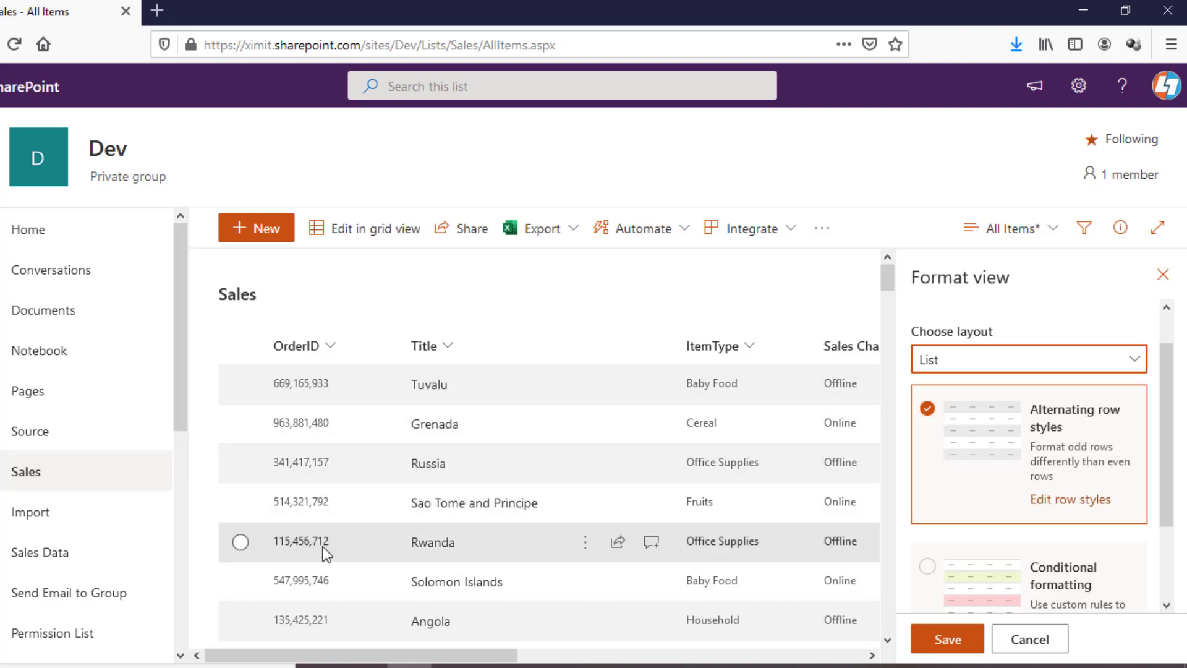
{"action": "left_click", "coordinate": [1076, 502]}
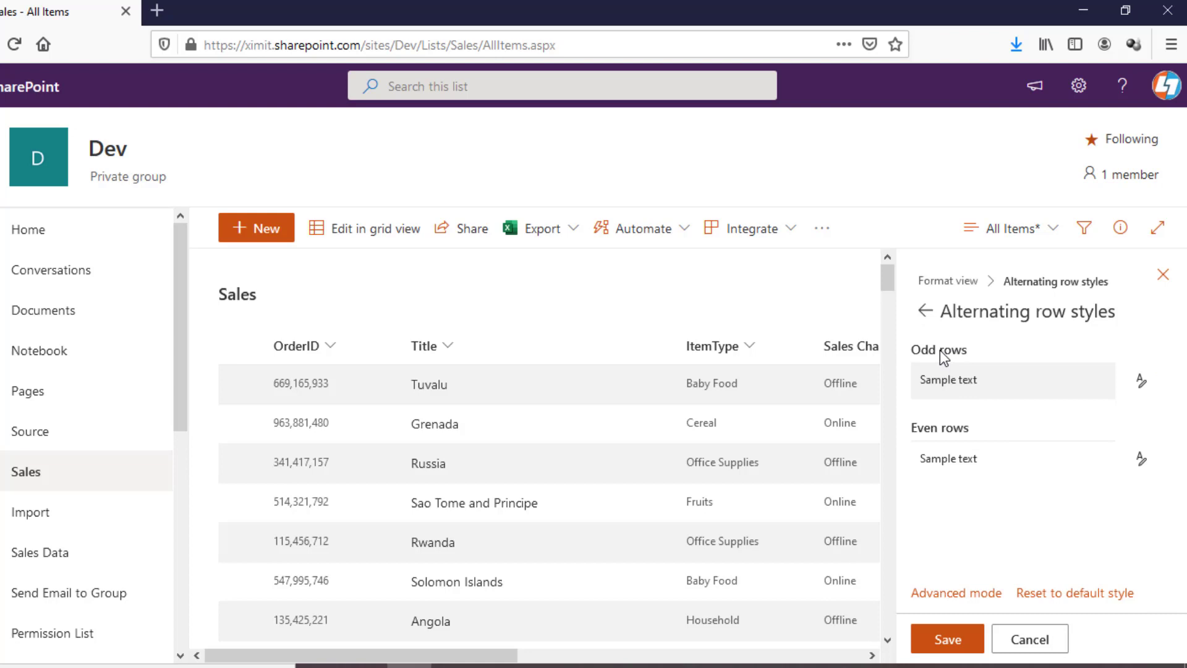
{"action": "left_click", "coordinate": [1141, 382]}
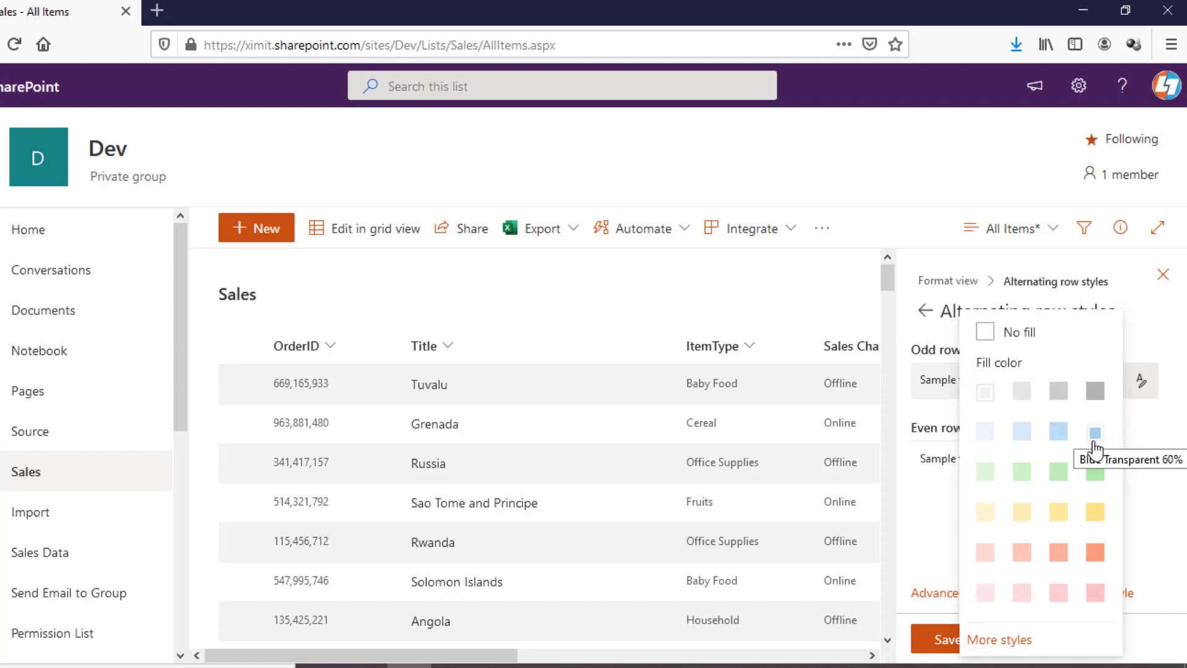
{"action": "left_click", "coordinate": [1061, 475]}
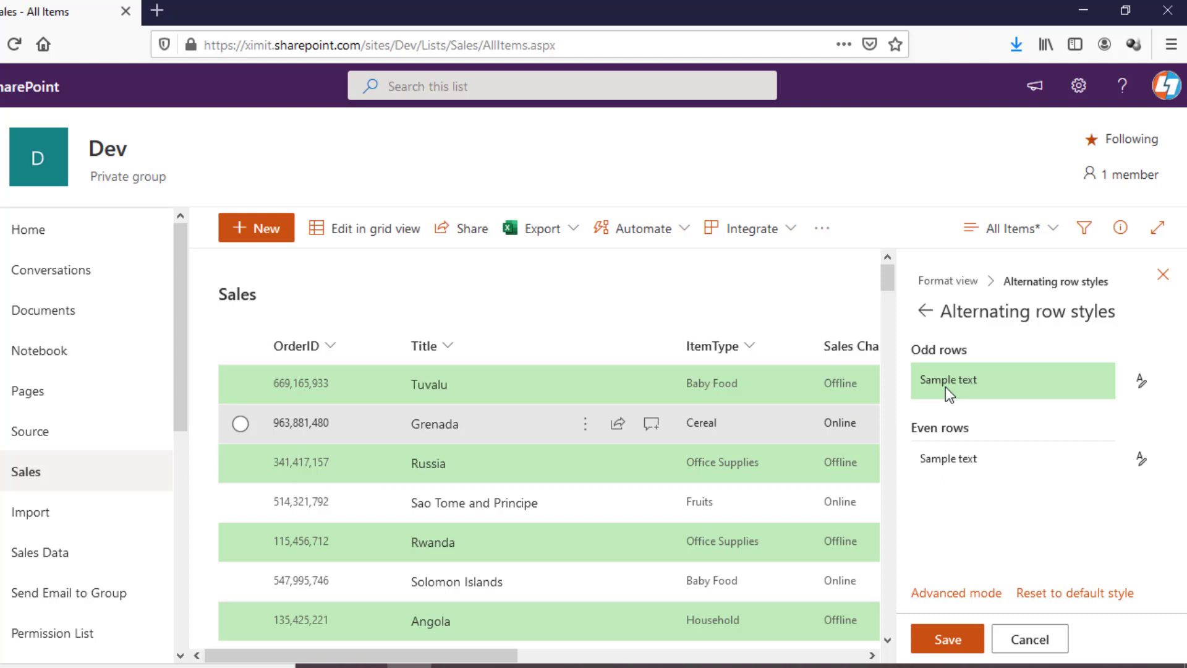
{"action": "left_click", "coordinate": [1143, 386]}
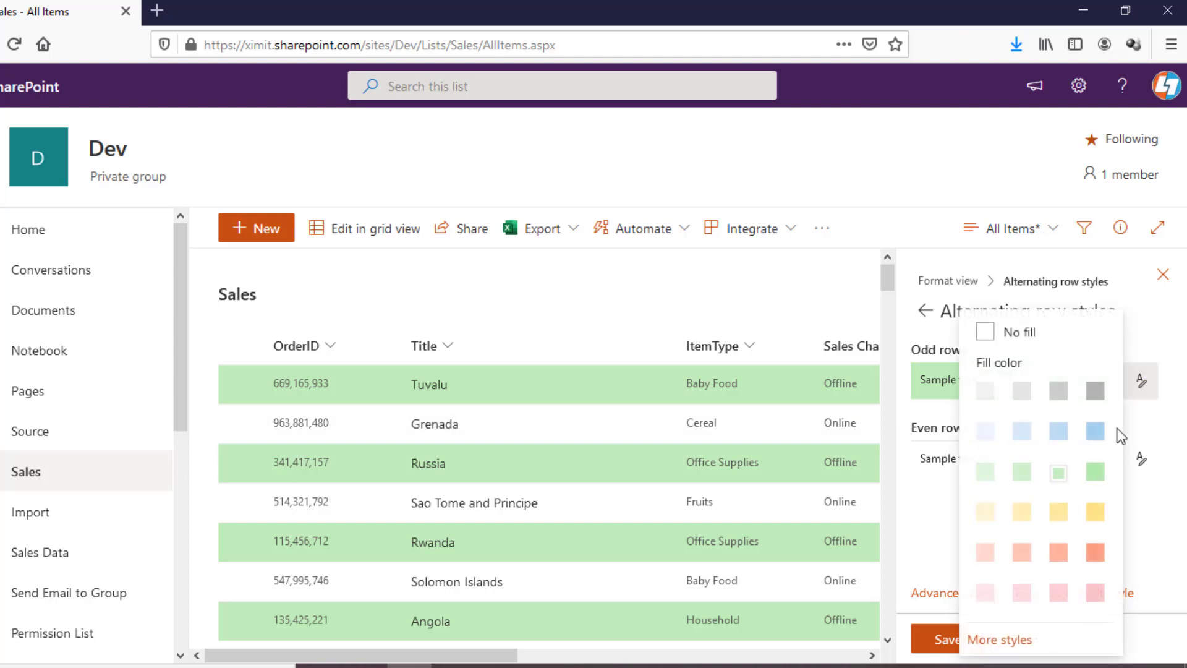
{"action": "left_click", "coordinate": [982, 641]}
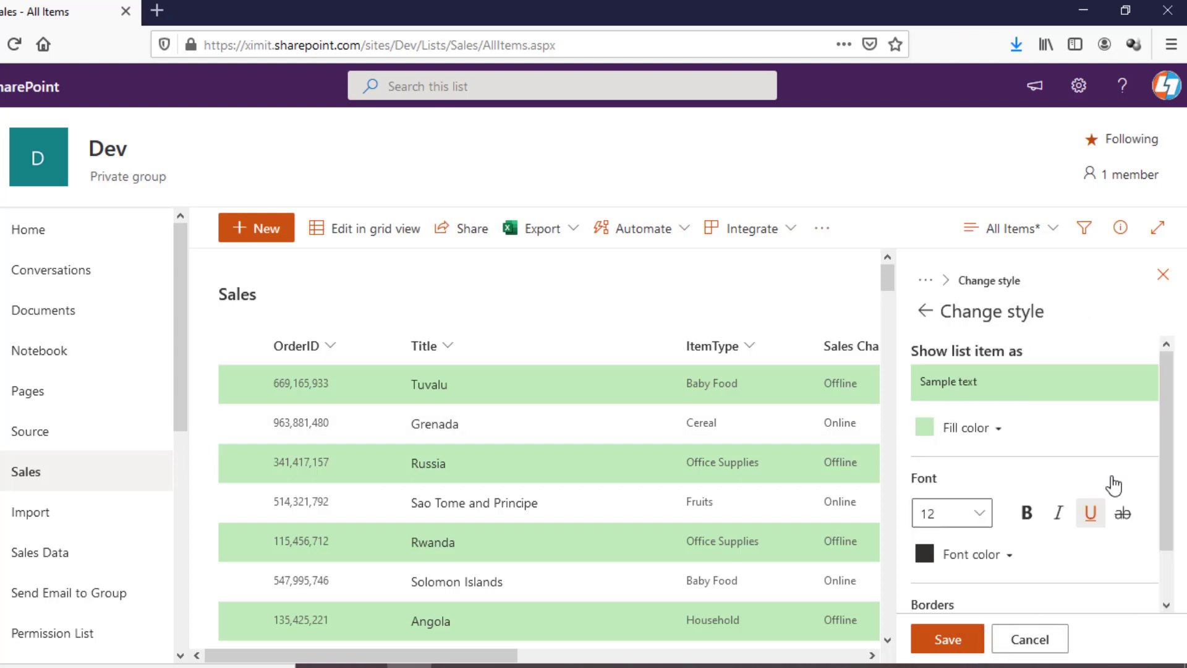
Make the odd-row text bold, italic and blue.
{"action": "left_click_drag", "start_coordinate": [1173, 396], "coordinate": [1171, 448]}
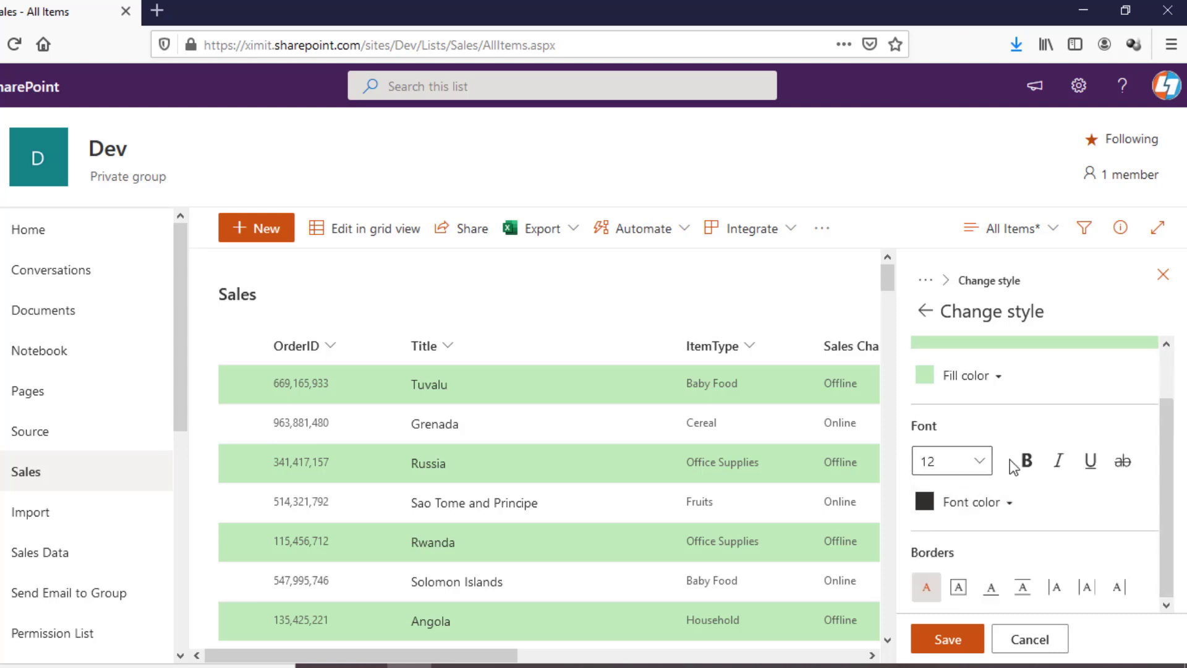
{"action": "left_click", "coordinate": [1026, 468]}
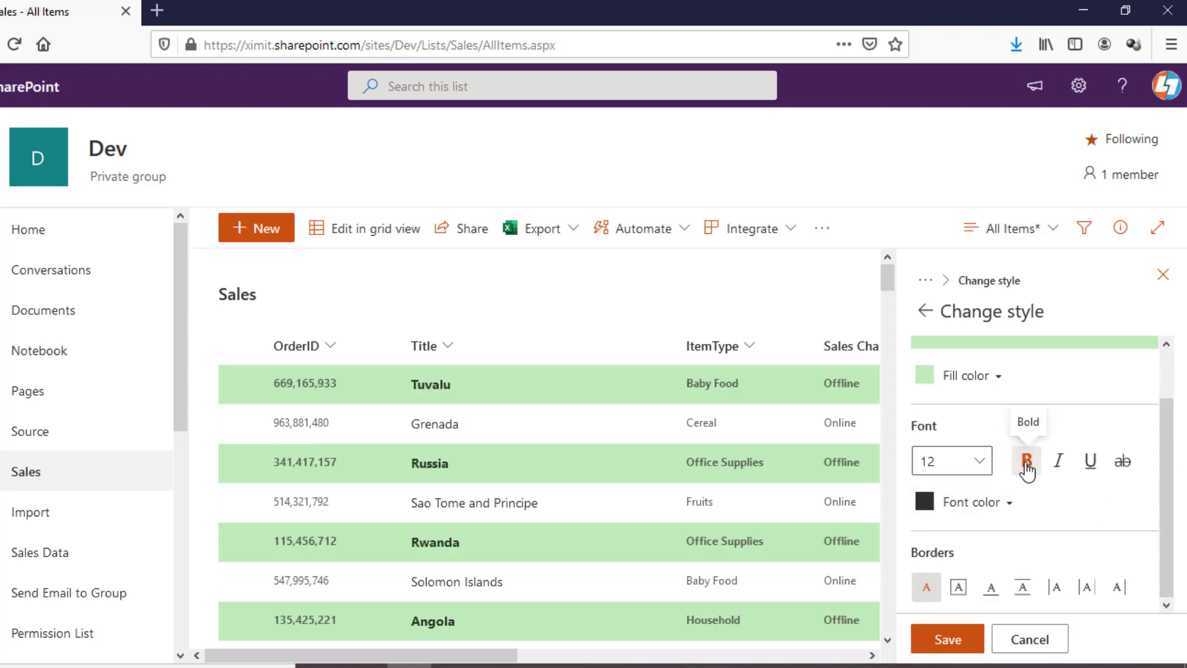
{"action": "left_click", "coordinate": [1056, 468]}
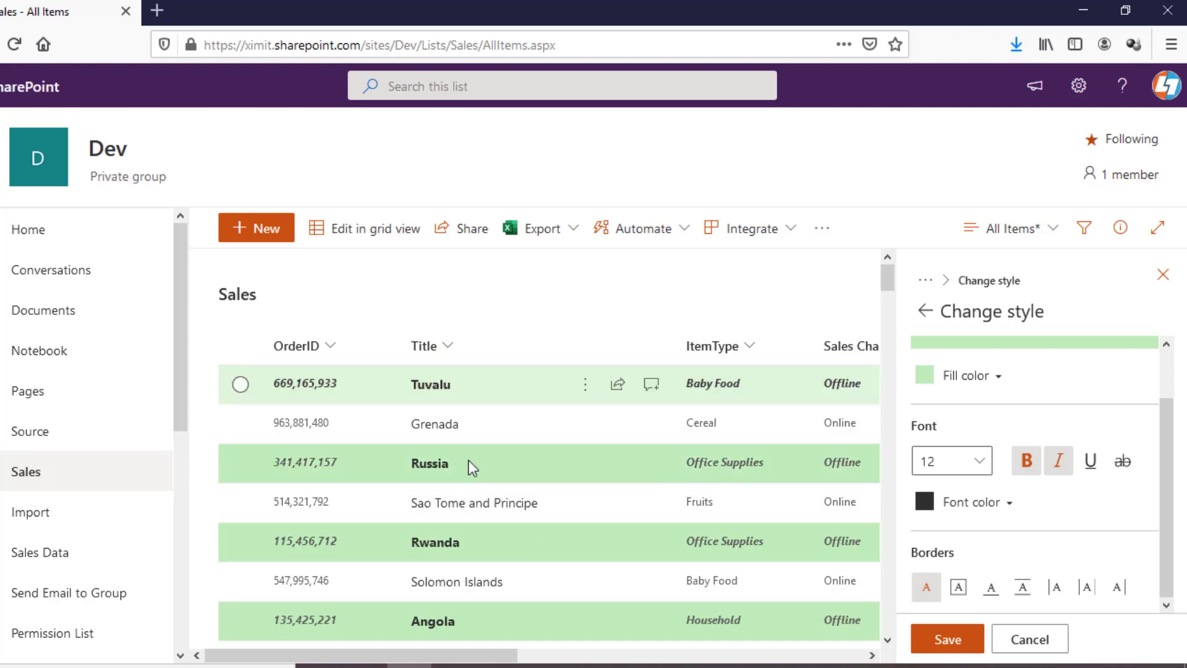
{"action": "left_click", "coordinate": [996, 511]}
{"action": "left_click", "coordinate": [999, 465]}
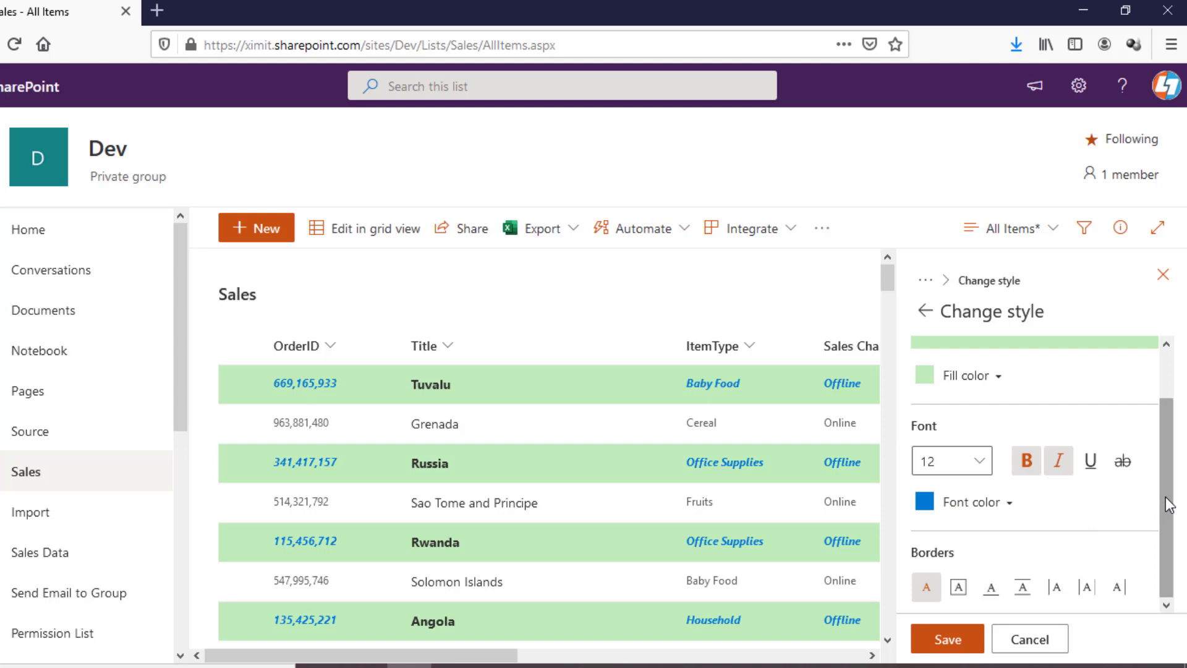
Give the odd rows a yellow box border on all four sides.
{"action": "left_click", "coordinate": [955, 594]}
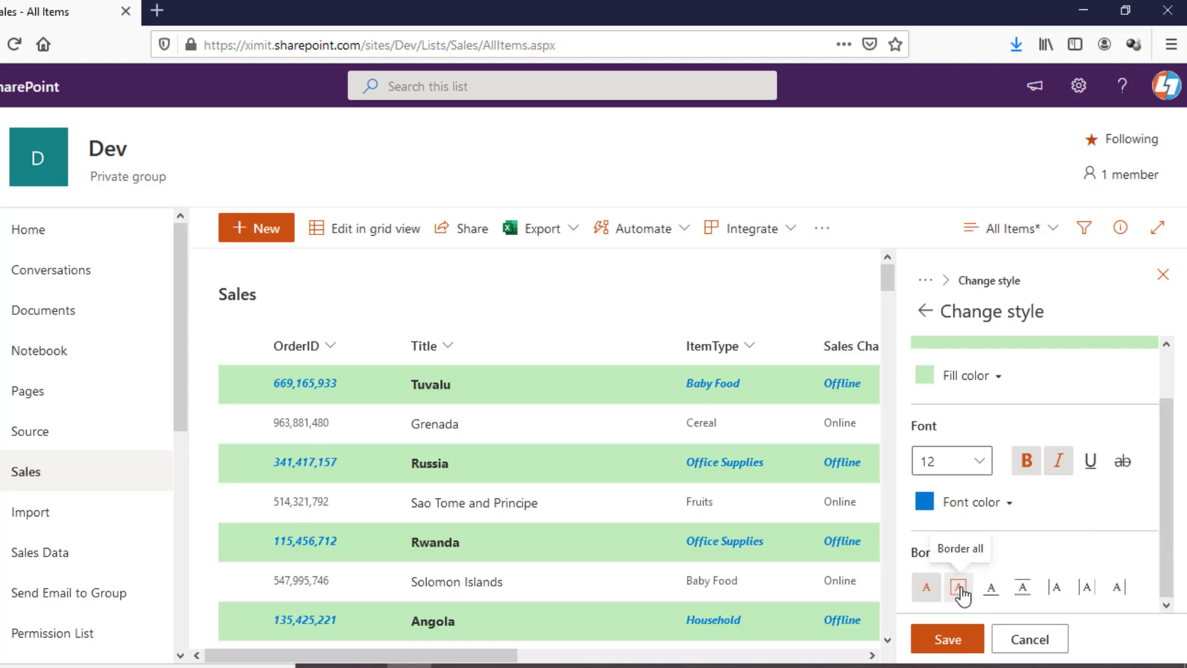
{"action": "left_click", "coordinate": [960, 593]}
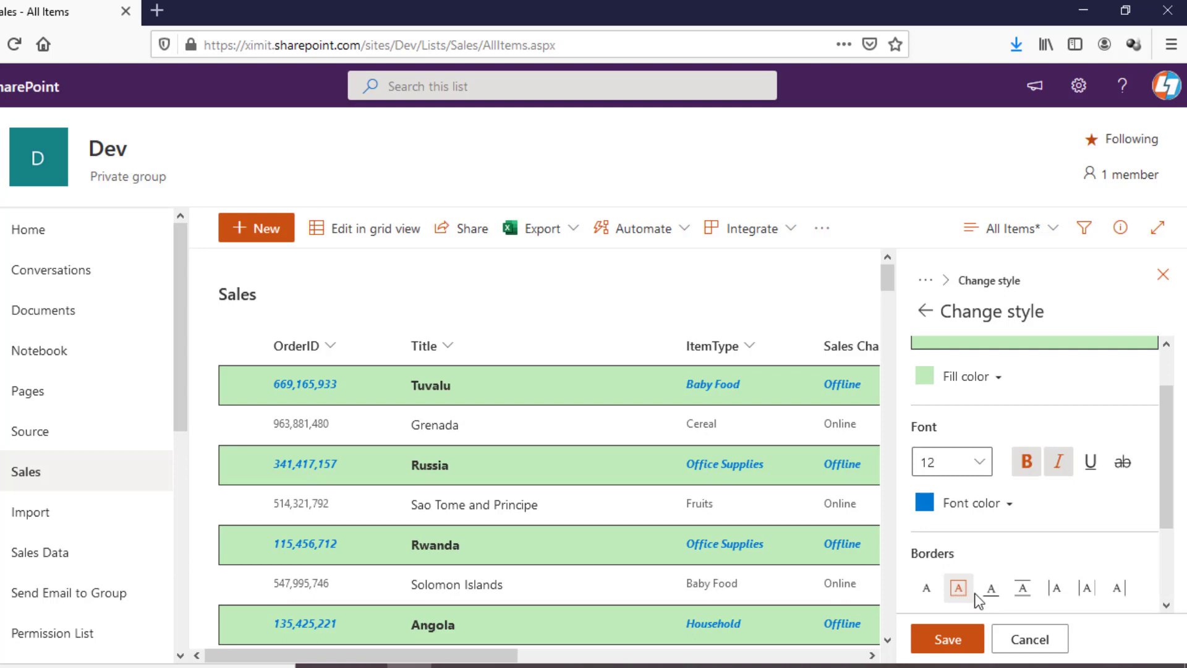
{"action": "scroll", "coordinate": [1168, 530], "scroll_direction": "down", "scroll_amount": 3}
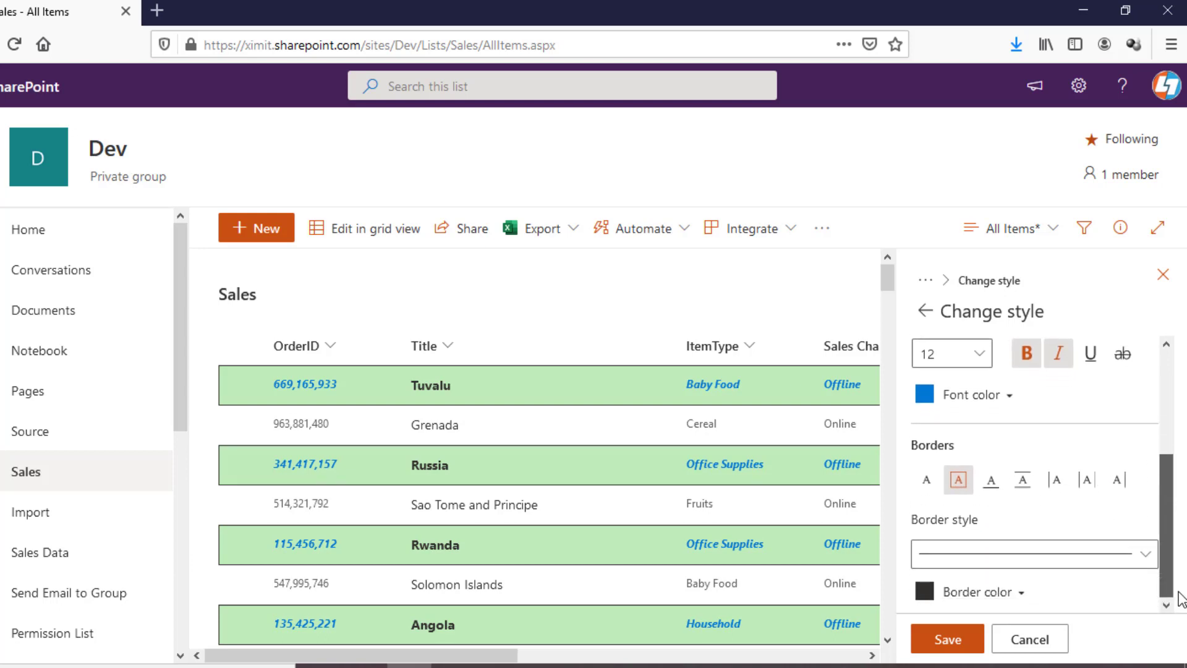
{"action": "left_click", "coordinate": [1013, 594]}
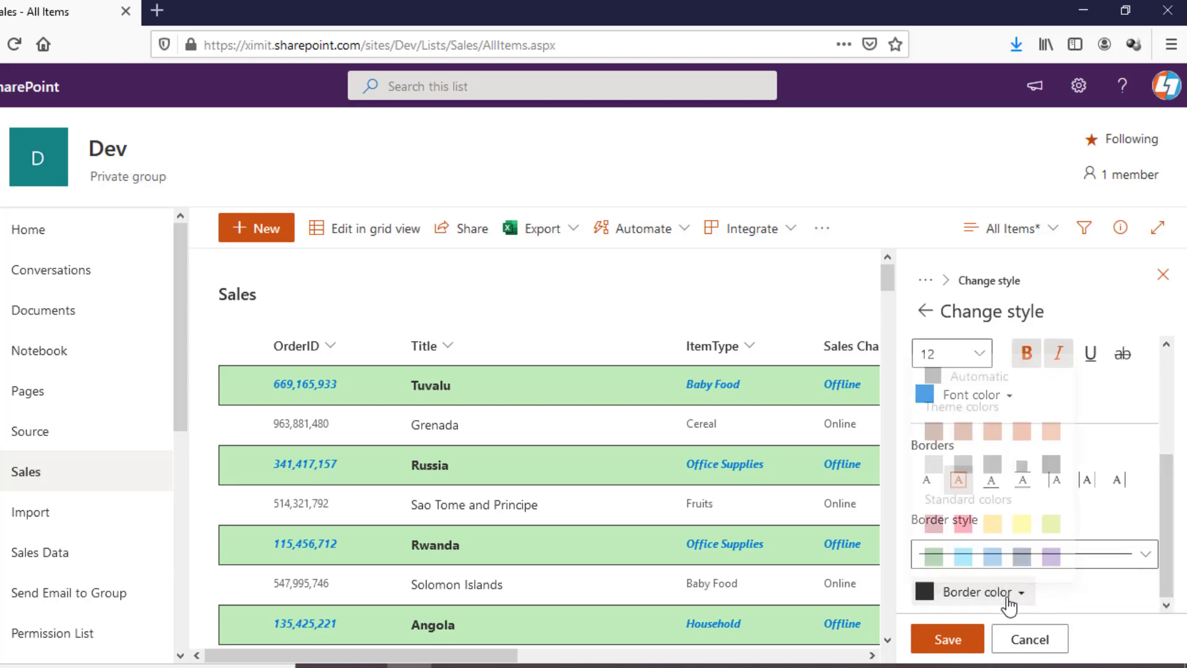
{"action": "left_click", "coordinate": [993, 518]}
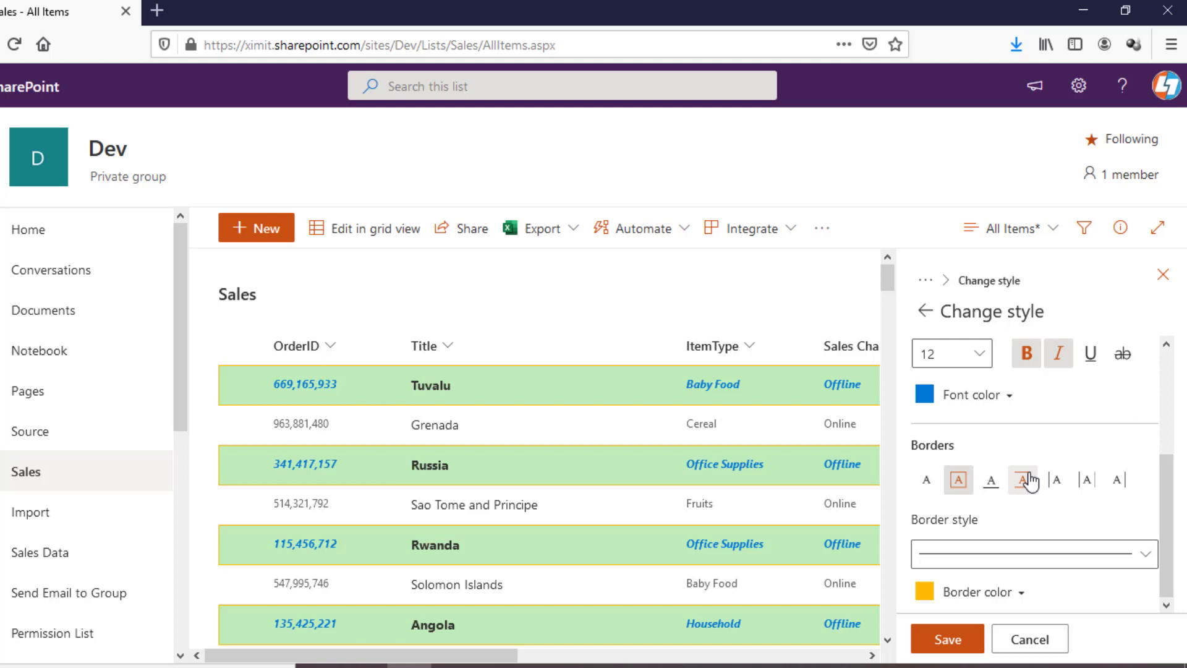
{"action": "left_click", "coordinate": [992, 482]}
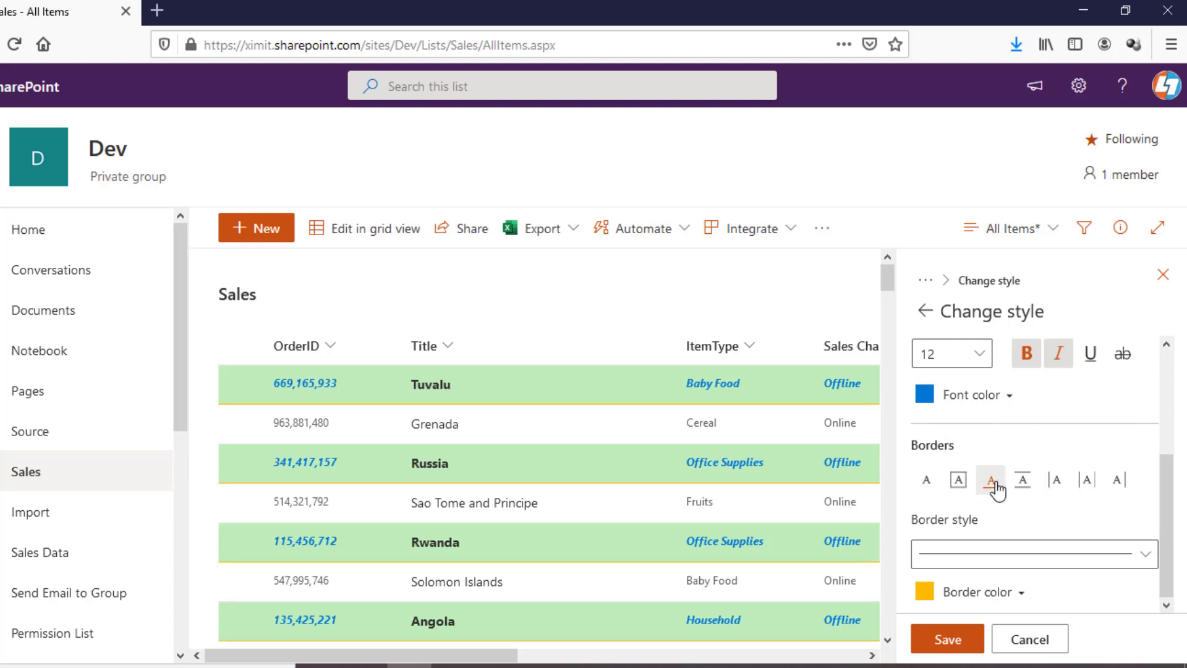
{"action": "left_click", "coordinate": [1023, 485]}
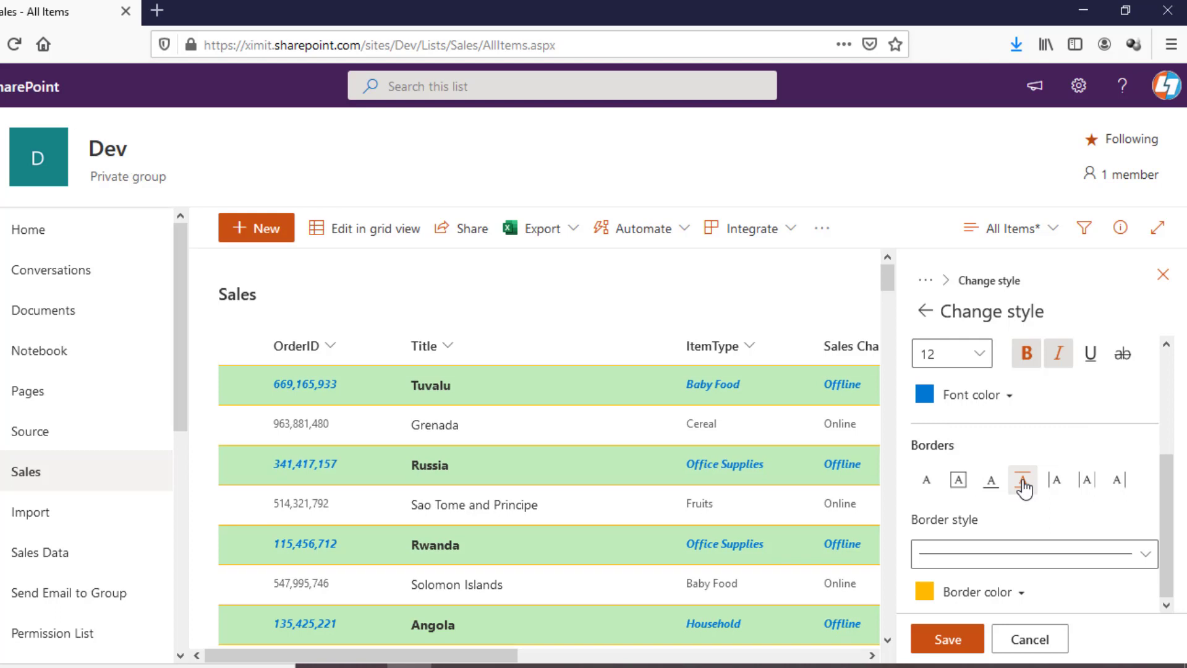
{"action": "left_click", "coordinate": [1055, 485]}
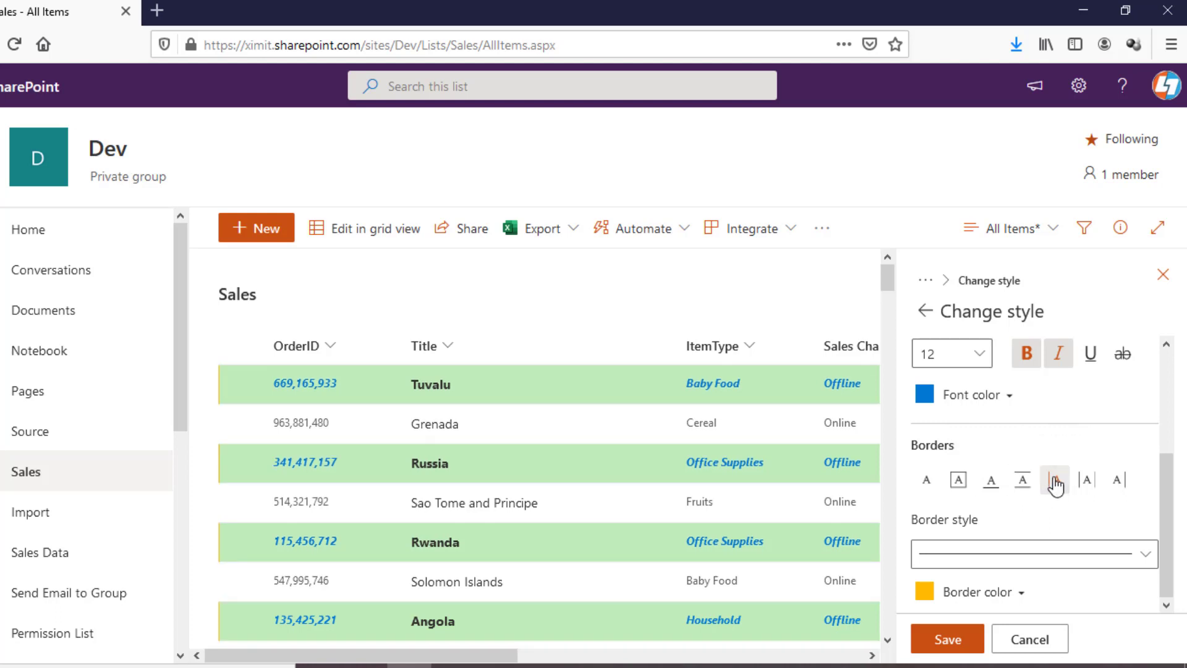
{"action": "left_click", "coordinate": [960, 488]}
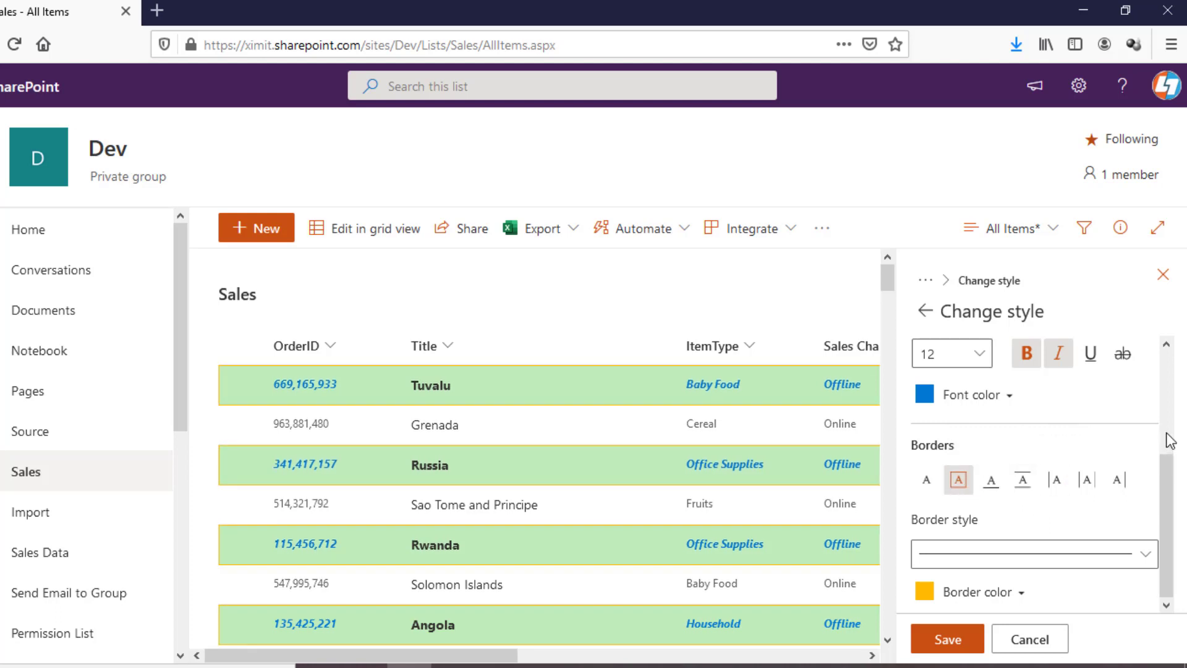
{"action": "scroll", "coordinate": [1168, 417], "scroll_direction": "up", "scroll_amount": 3}
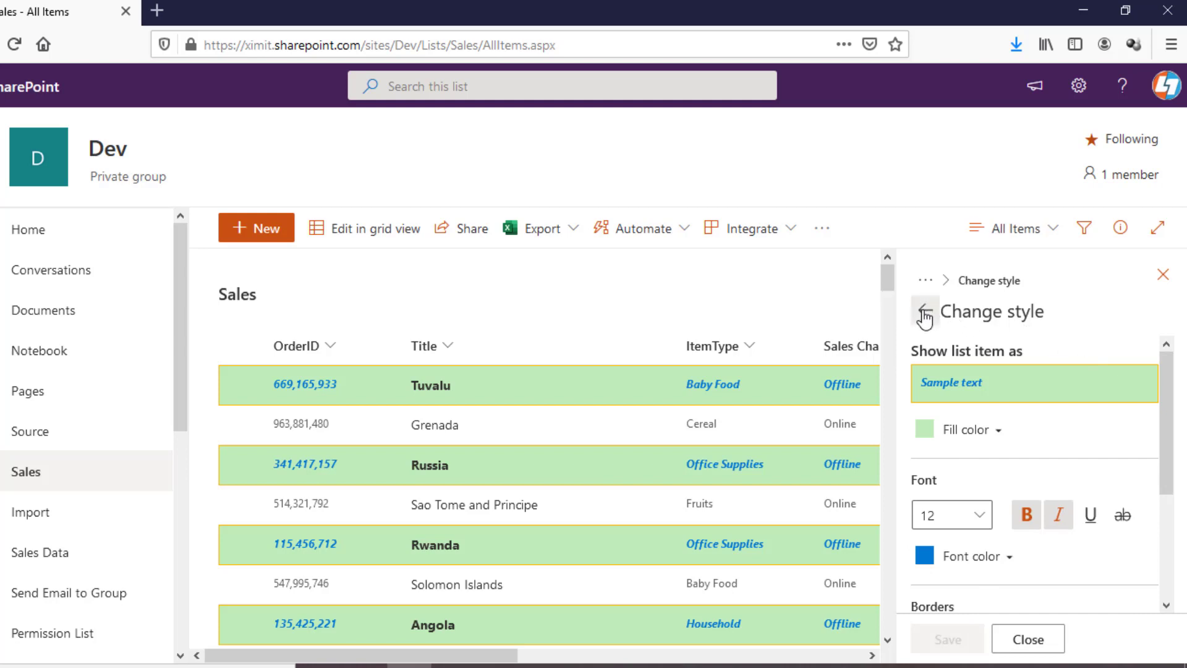
Fill the even rows light blue in the alternating row styles.
{"action": "left_click", "coordinate": [925, 312]}
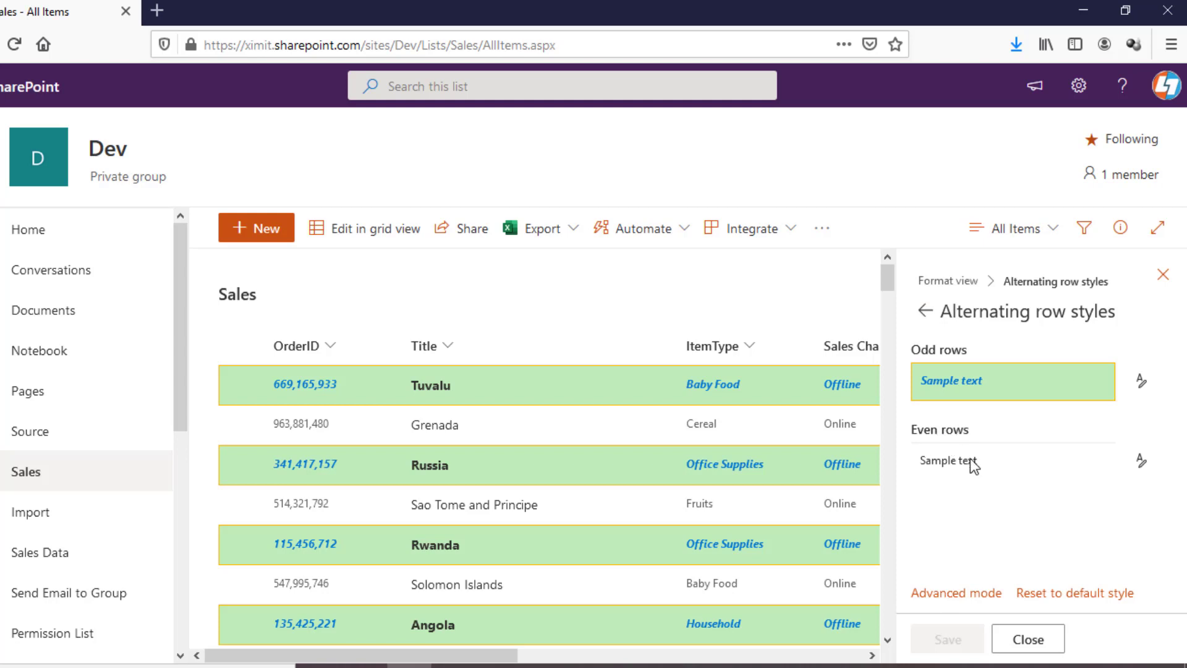
{"action": "left_click", "coordinate": [1140, 462]}
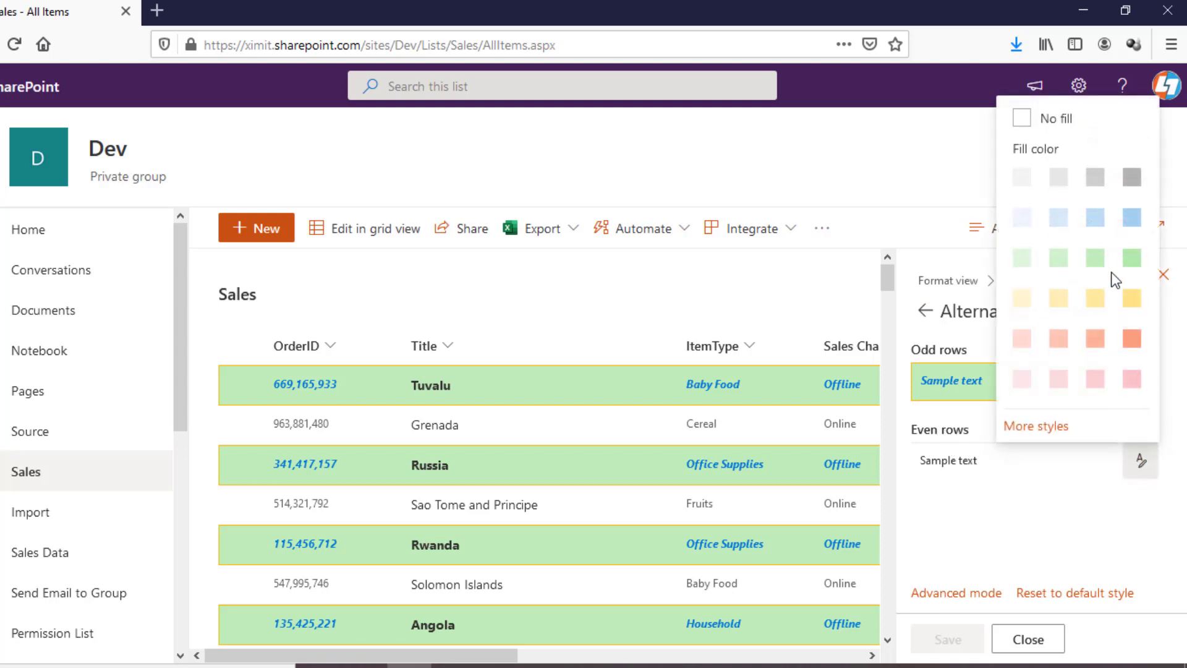
{"action": "left_click", "coordinate": [1129, 220]}
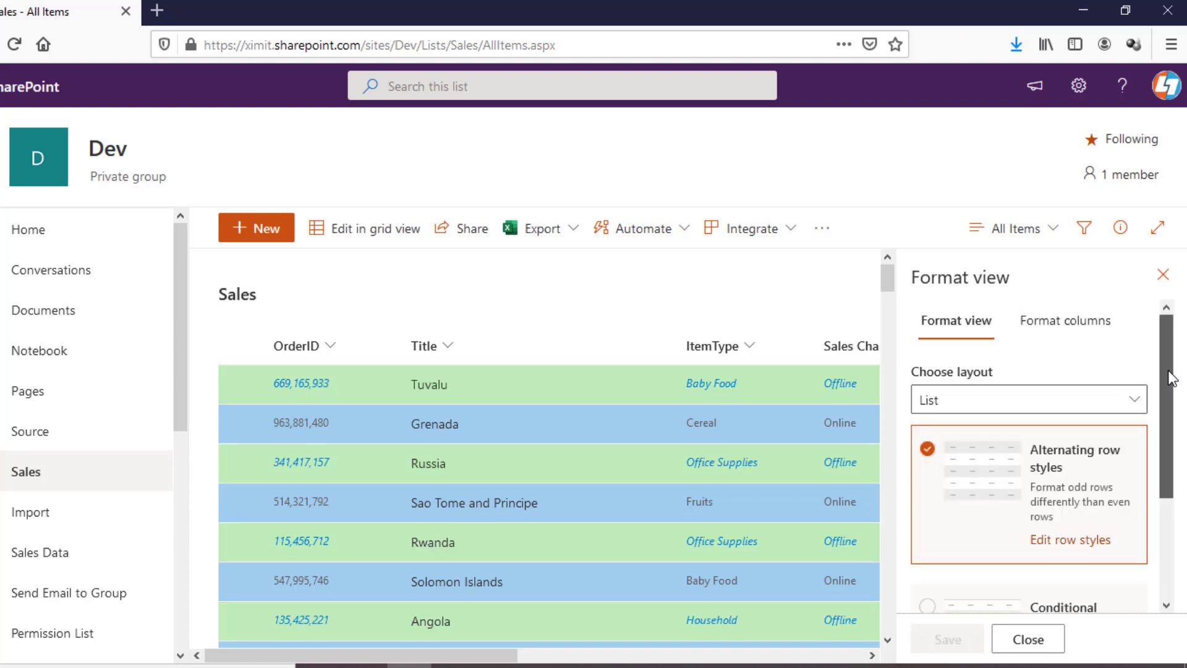
{"action": "scroll", "coordinate": [1177, 468], "scroll_direction": "down", "scroll_amount": 3}
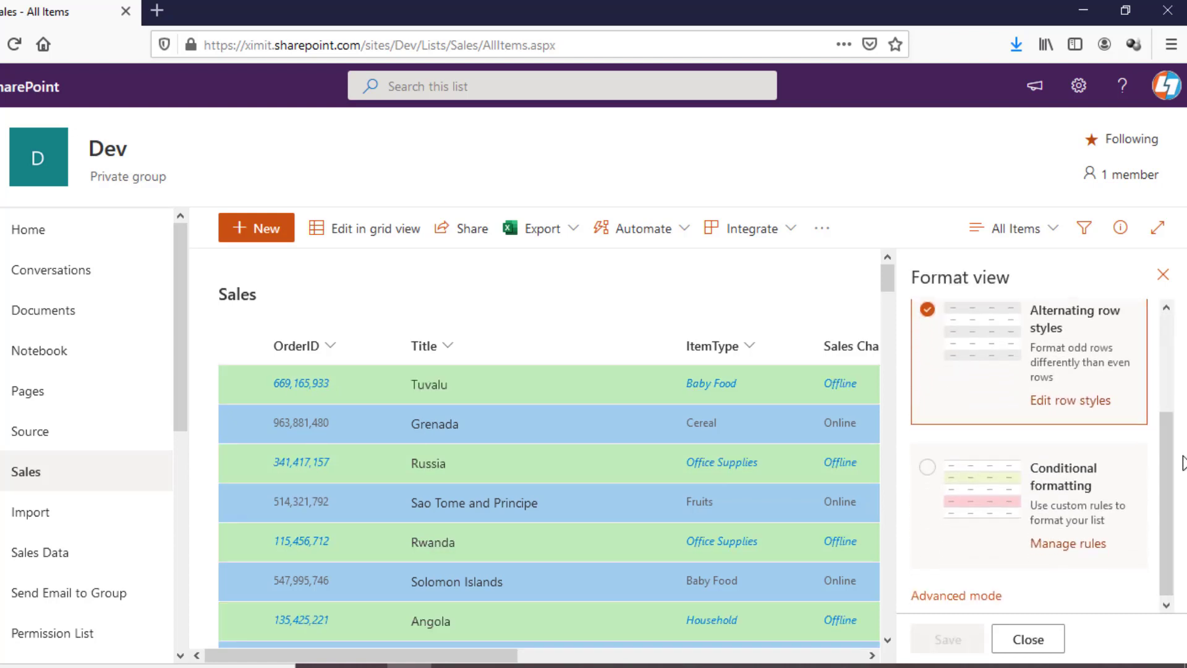
Switch to conditional formatting with all values shown in a light-blue fill.
{"action": "left_click", "coordinate": [928, 470]}
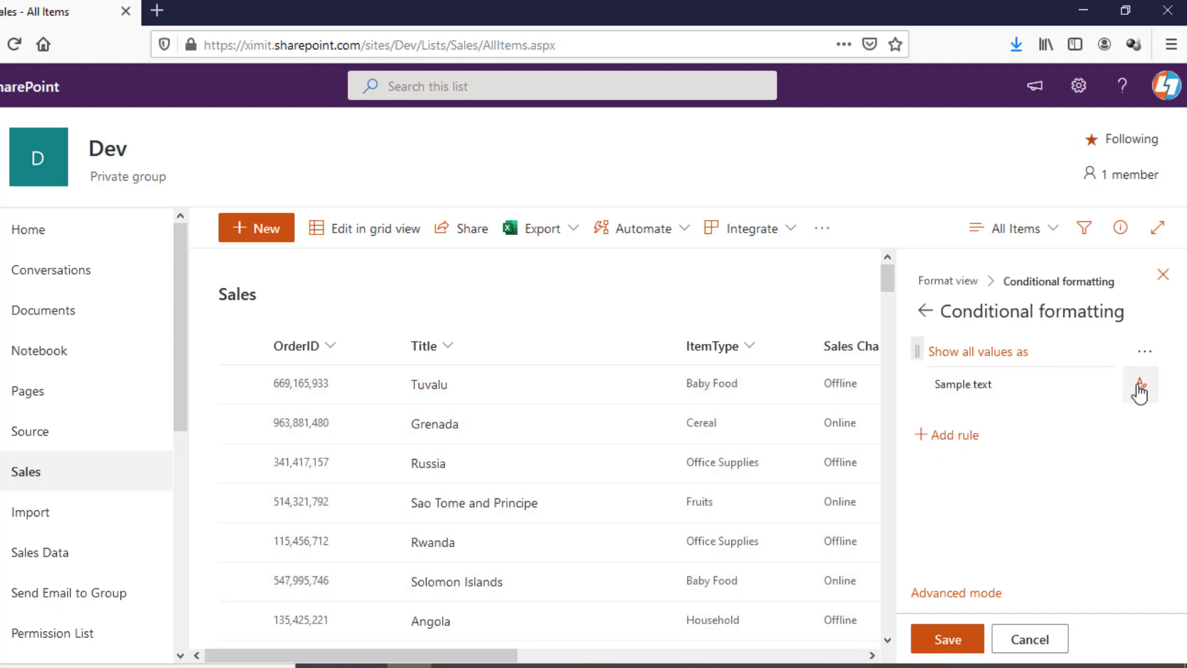
{"action": "left_click", "coordinate": [1139, 387]}
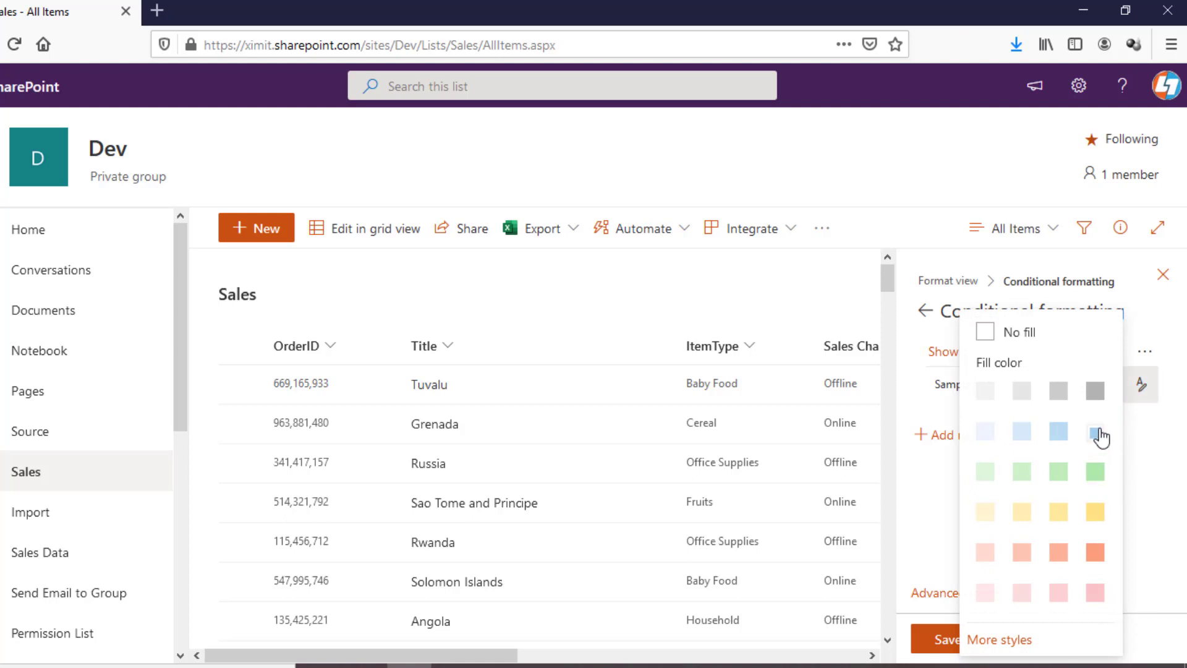
{"action": "left_click", "coordinate": [1095, 434]}
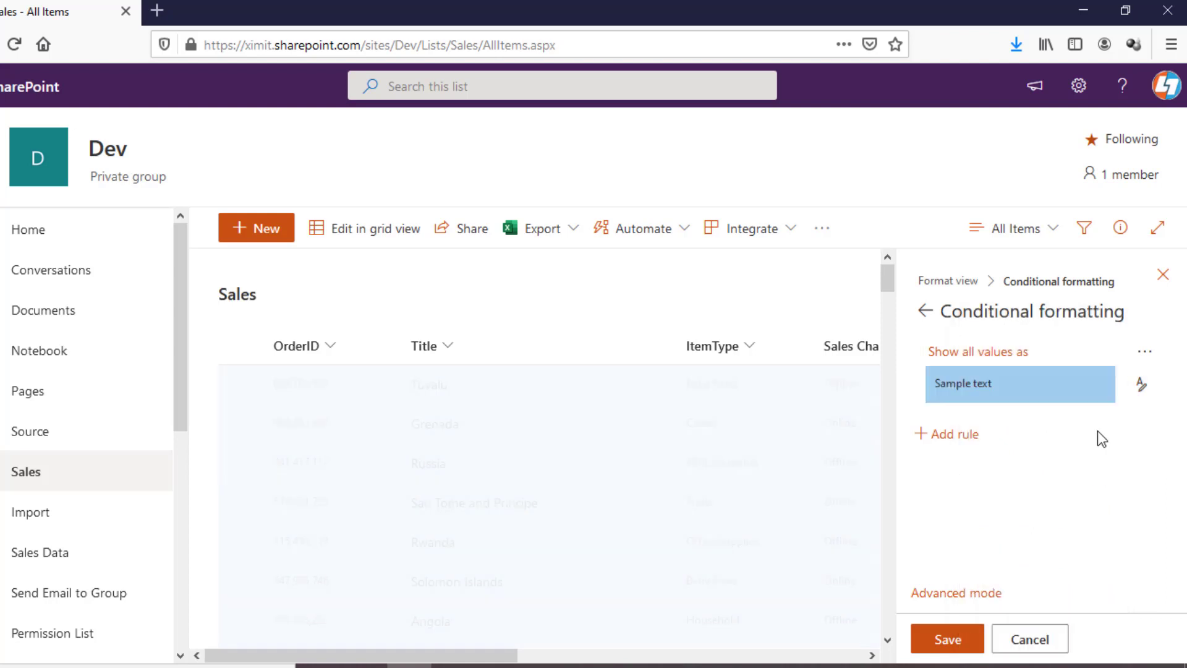
{"action": "scroll", "coordinate": [890, 288], "scroll_direction": "down", "scroll_amount": 1}
{"action": "mouse_move", "coordinate": [890, 288]}
{"action": "left_mouse_down"}
{"action": "mouse_move", "coordinate": [885, 322]}
{"action": "mouse_move", "coordinate": [889, 271]}
{"action": "left_mouse_up"}
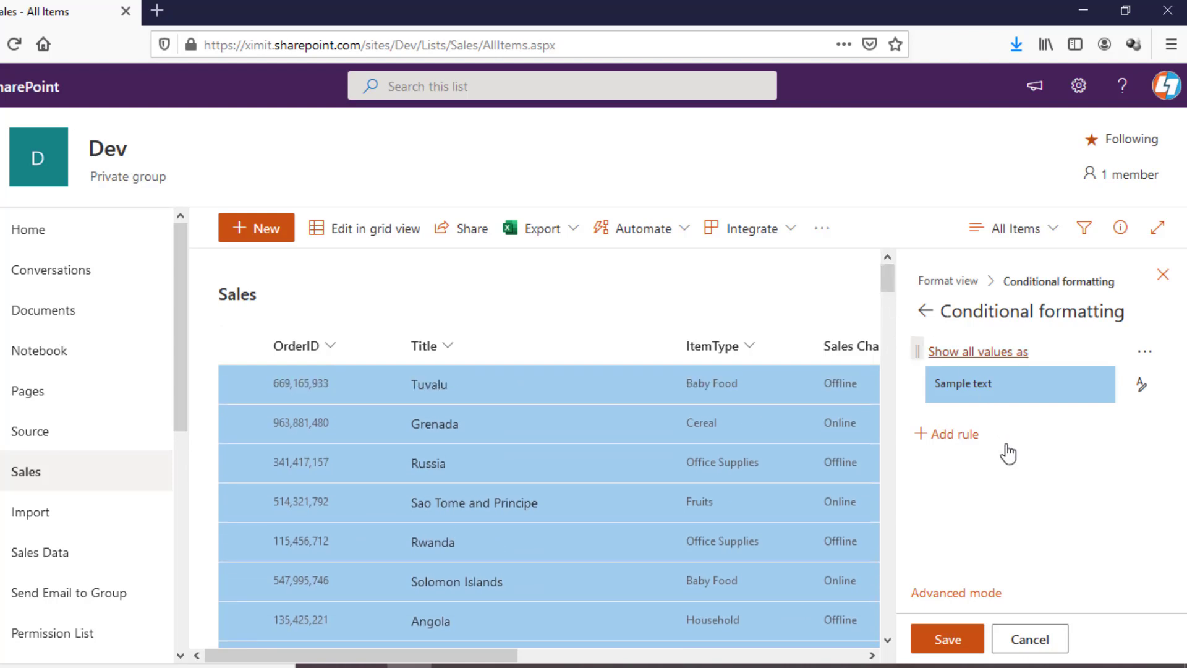
Add a rule with the condition Sales Channel is equal to Online.
{"action": "left_click", "coordinate": [952, 436]}
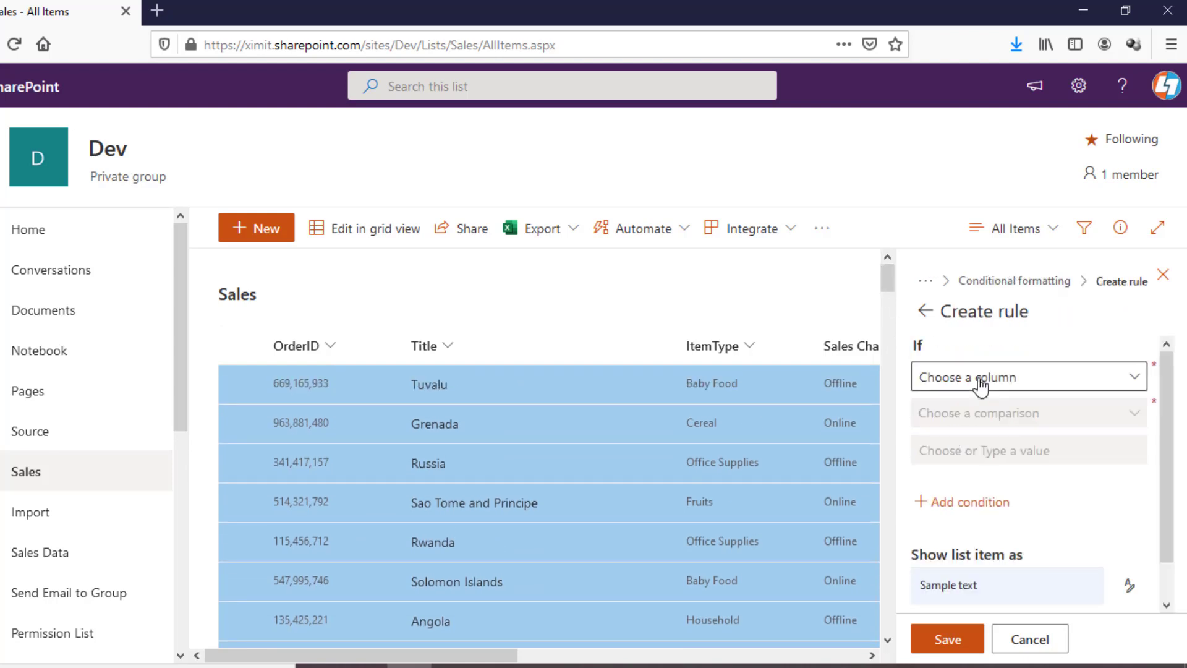
{"action": "left_click_drag", "start_coordinate": [395, 657], "coordinate": [579, 661]}
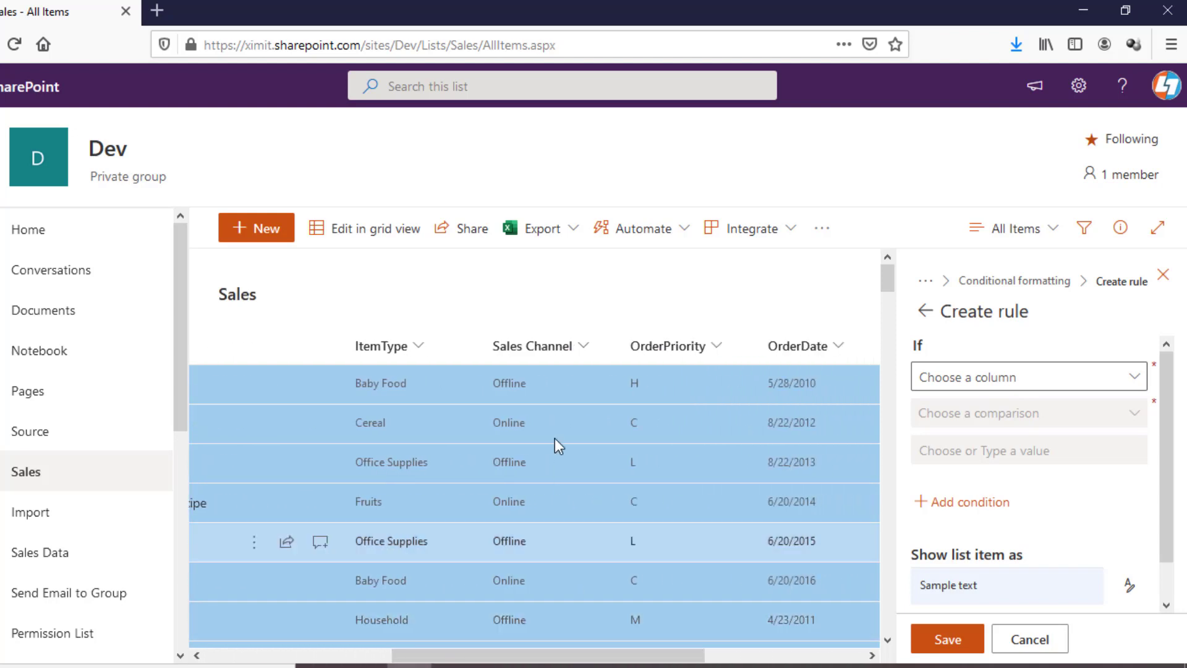
{"action": "left_click", "coordinate": [1079, 383]}
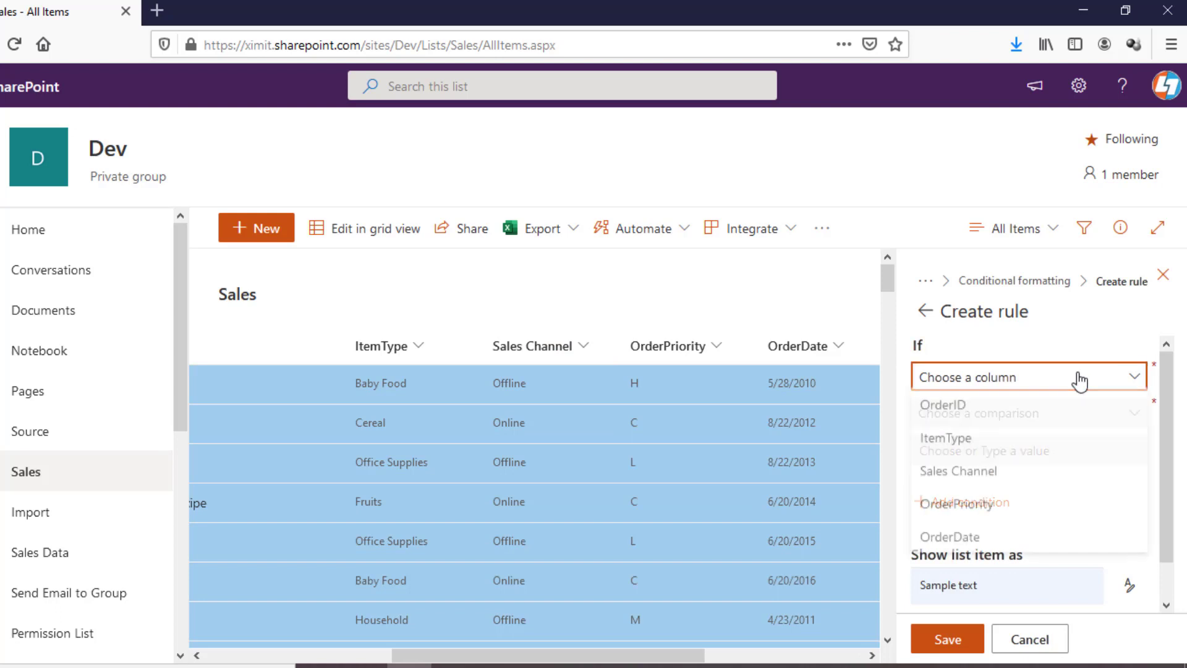
{"action": "left_click", "coordinate": [987, 475]}
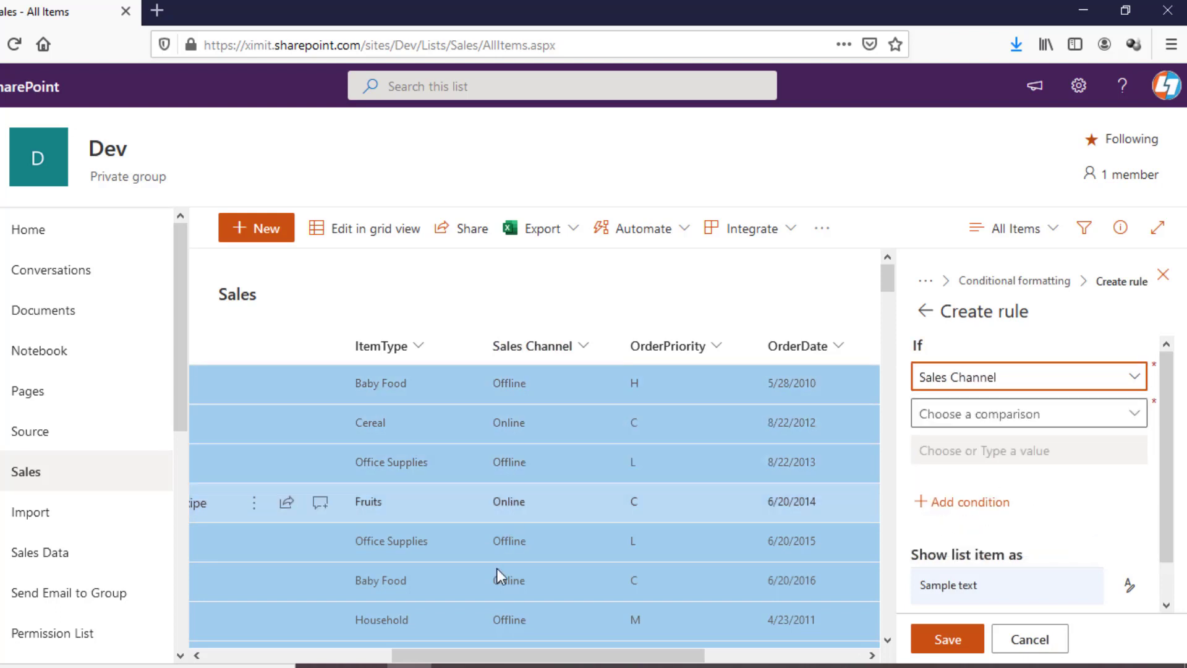
{"action": "left_click", "coordinate": [979, 418]}
{"action": "left_click", "coordinate": [963, 451]}
{"action": "left_click", "coordinate": [993, 453]}
{"action": "type", "text": "Online"}
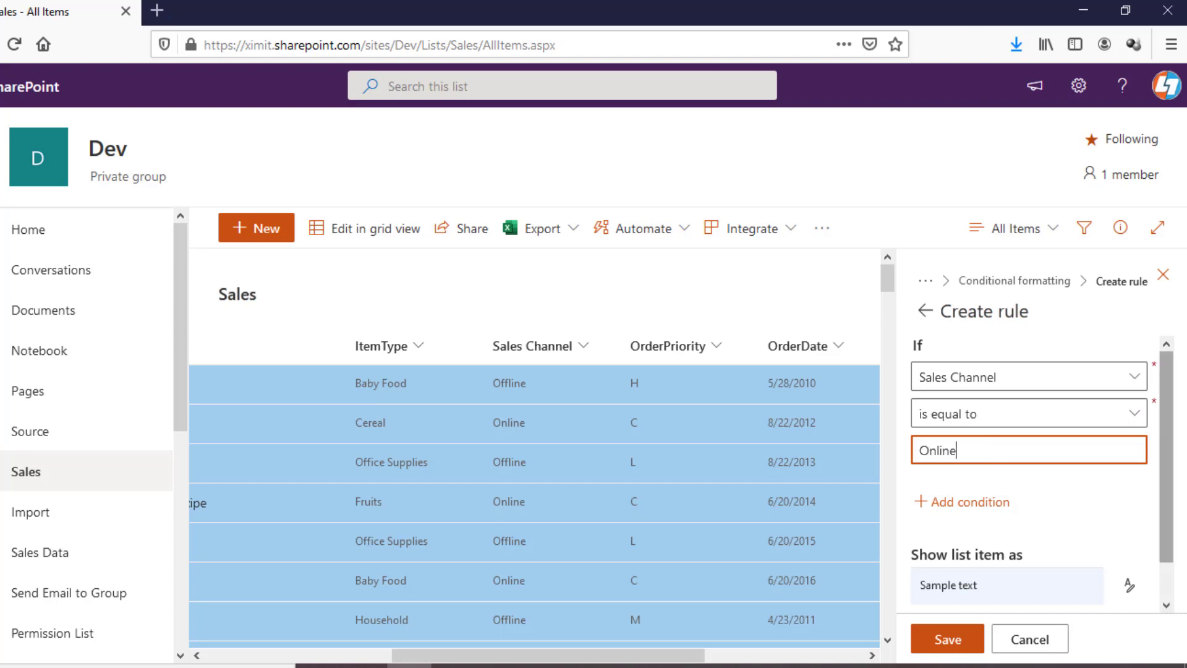
Give the rows matching the Online rule a green fill.
{"action": "scroll", "coordinate": [1051, 495], "scroll_direction": "down", "scroll_amount": 1}
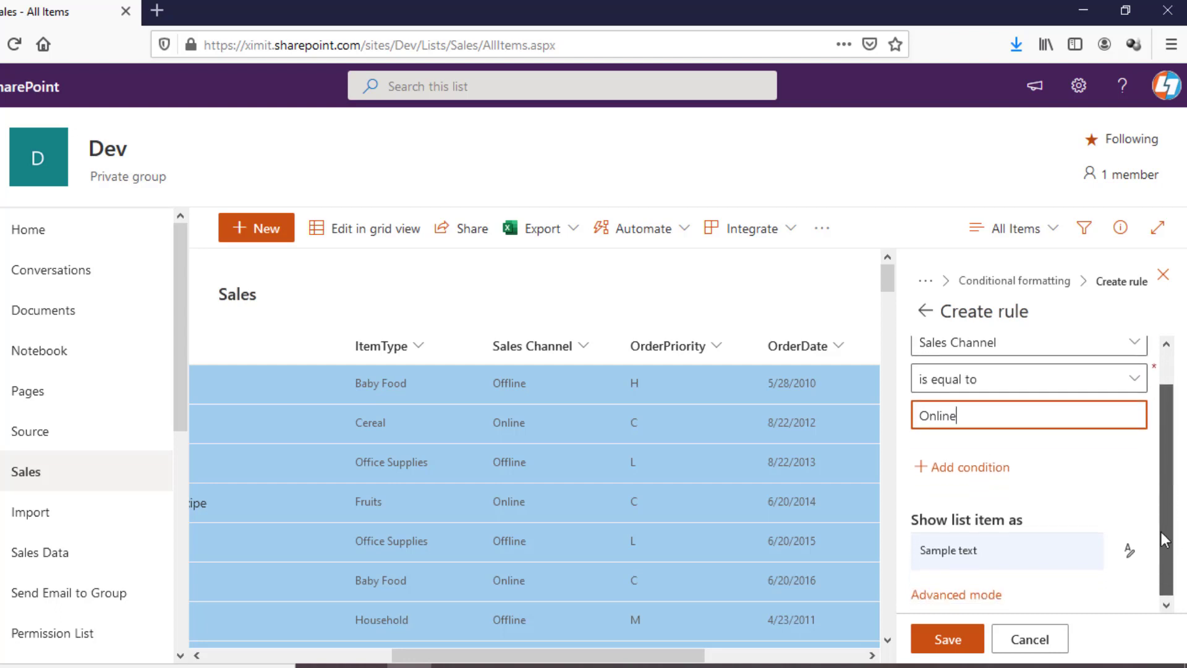
{"action": "left_click", "coordinate": [1135, 549]}
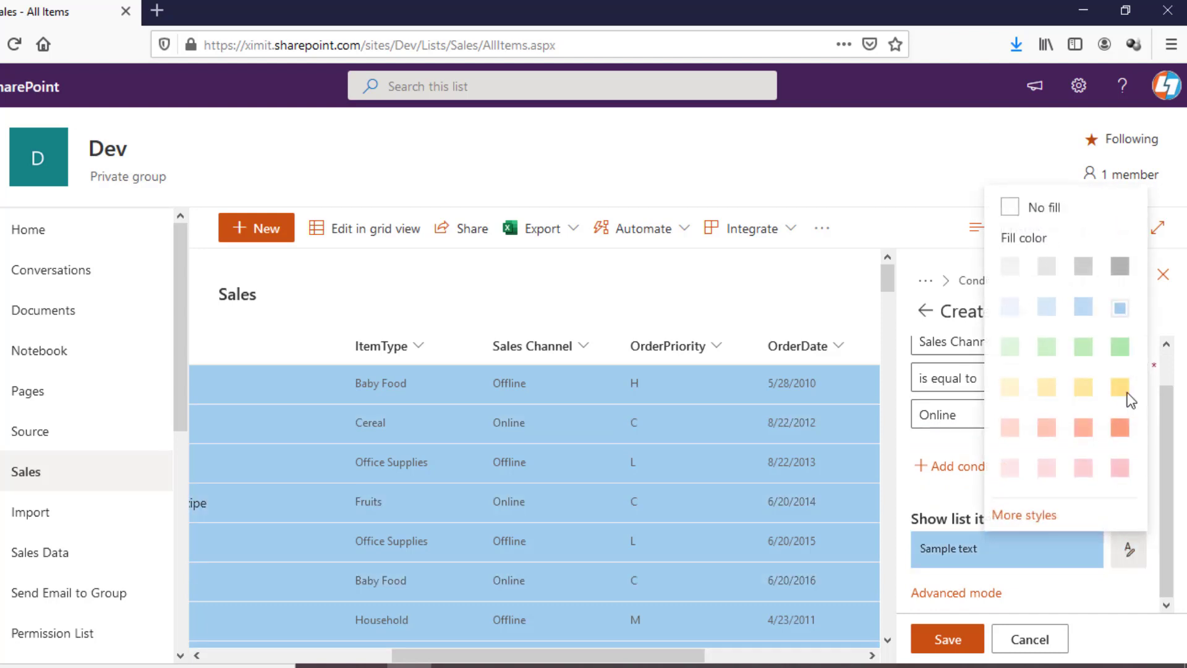
{"action": "left_click", "coordinate": [1121, 347]}
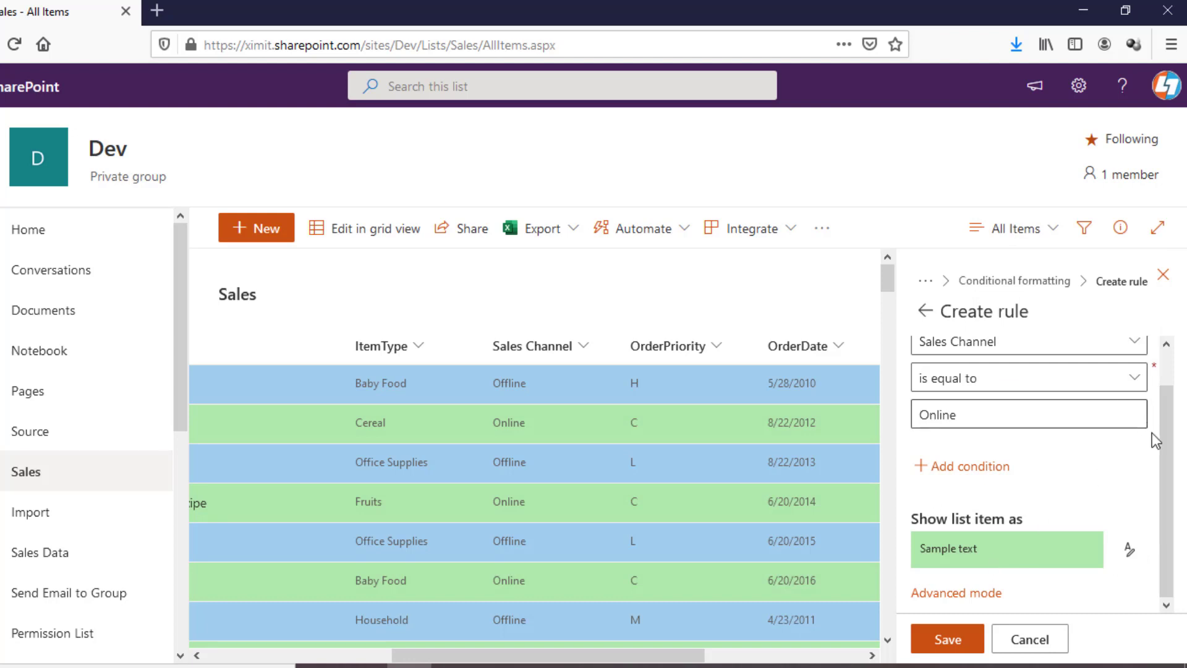
{"action": "left_click_drag", "start_coordinate": [1167, 432], "coordinate": [1167, 403]}
{"action": "scroll", "coordinate": [1167, 403], "scroll_direction": "down", "scroll_amount": 1}
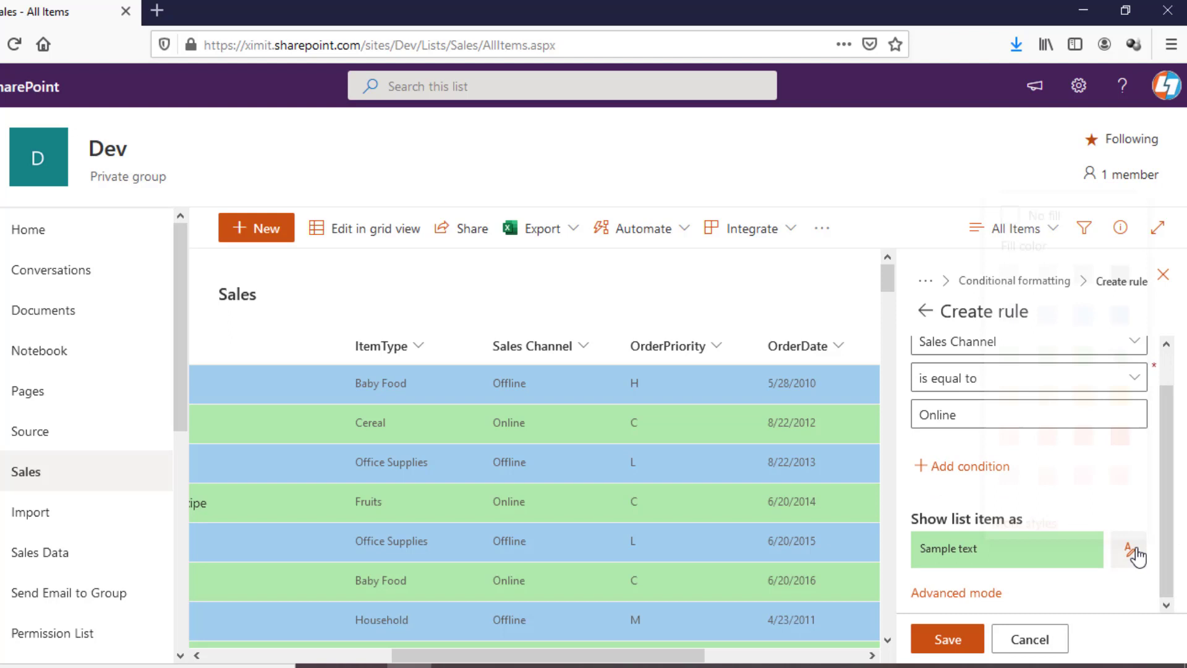
{"action": "left_click", "coordinate": [1136, 554]}
Apply bold text to the green Online-sales rows and save the row formatting rule.
{"action": "left_click", "coordinate": [1039, 516]}
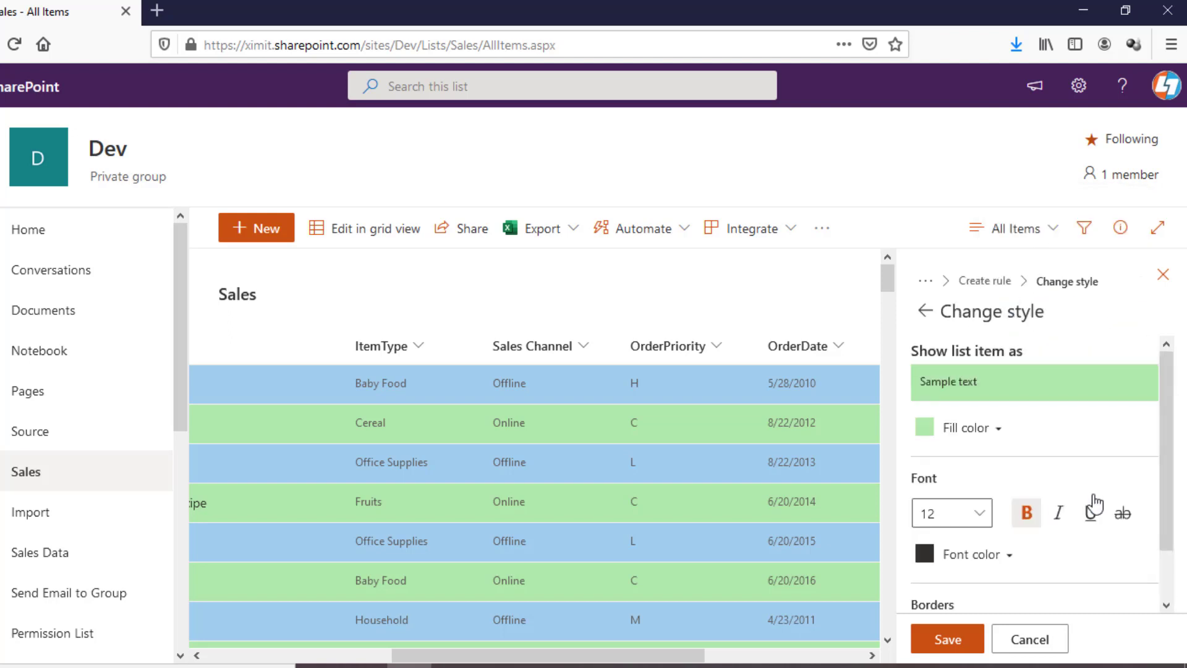
{"action": "left_click", "coordinate": [1036, 523]}
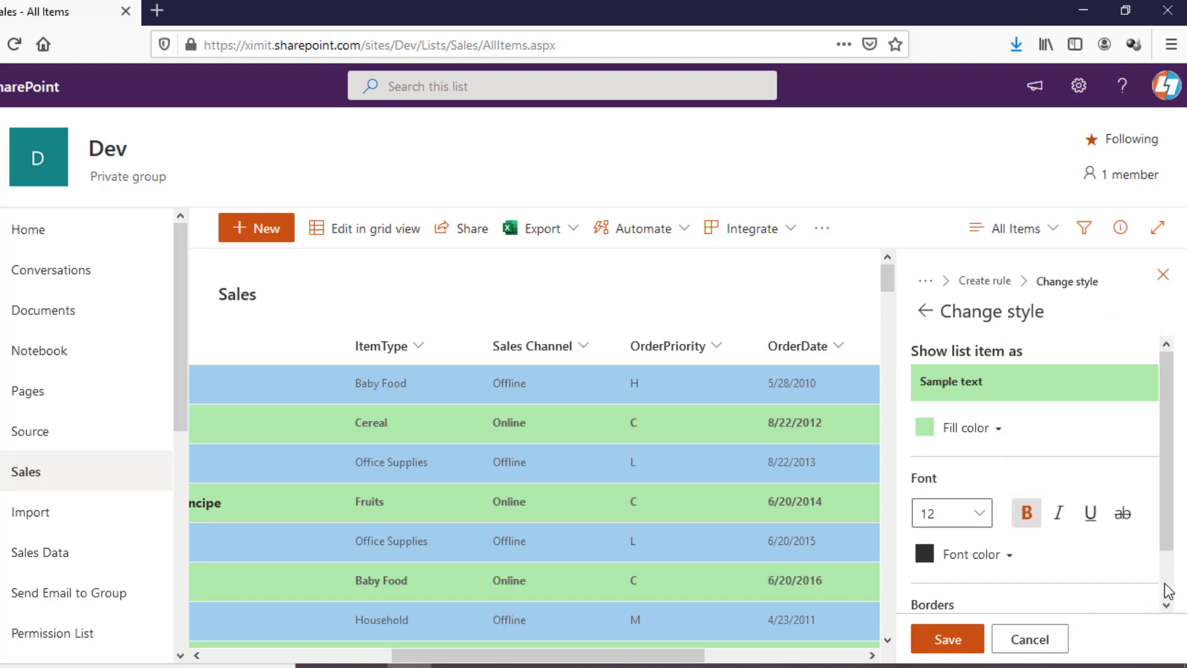
{"action": "left_click_drag", "start_coordinate": [1173, 526], "coordinate": [1169, 607]}
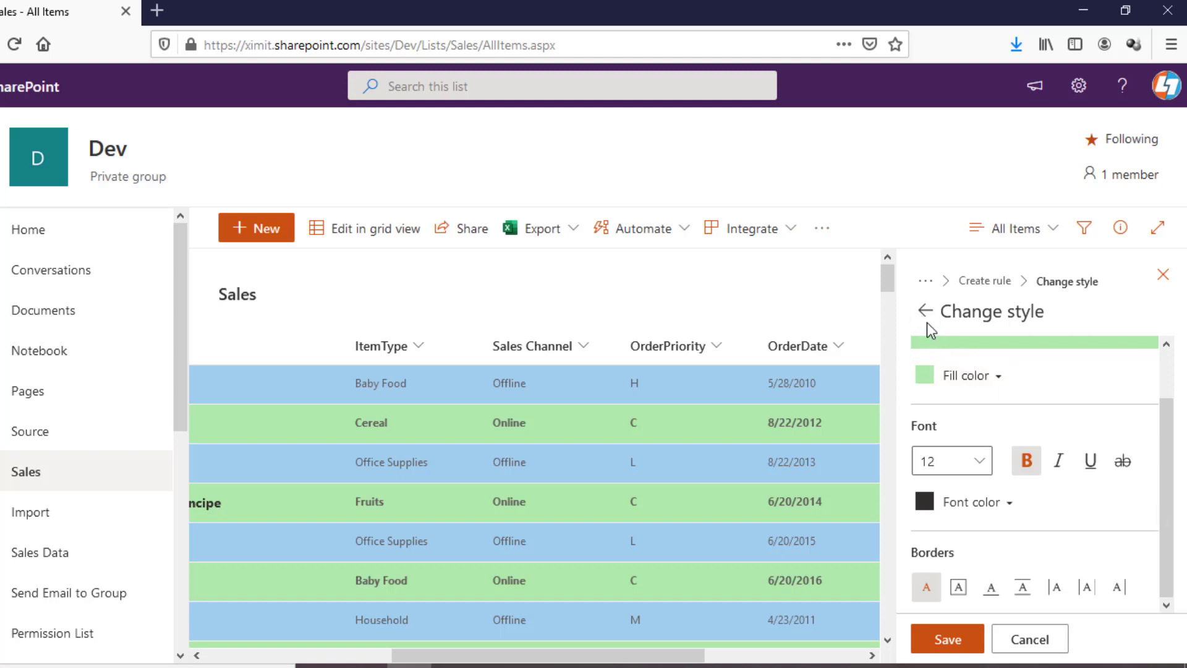
{"action": "left_click", "coordinate": [959, 643]}
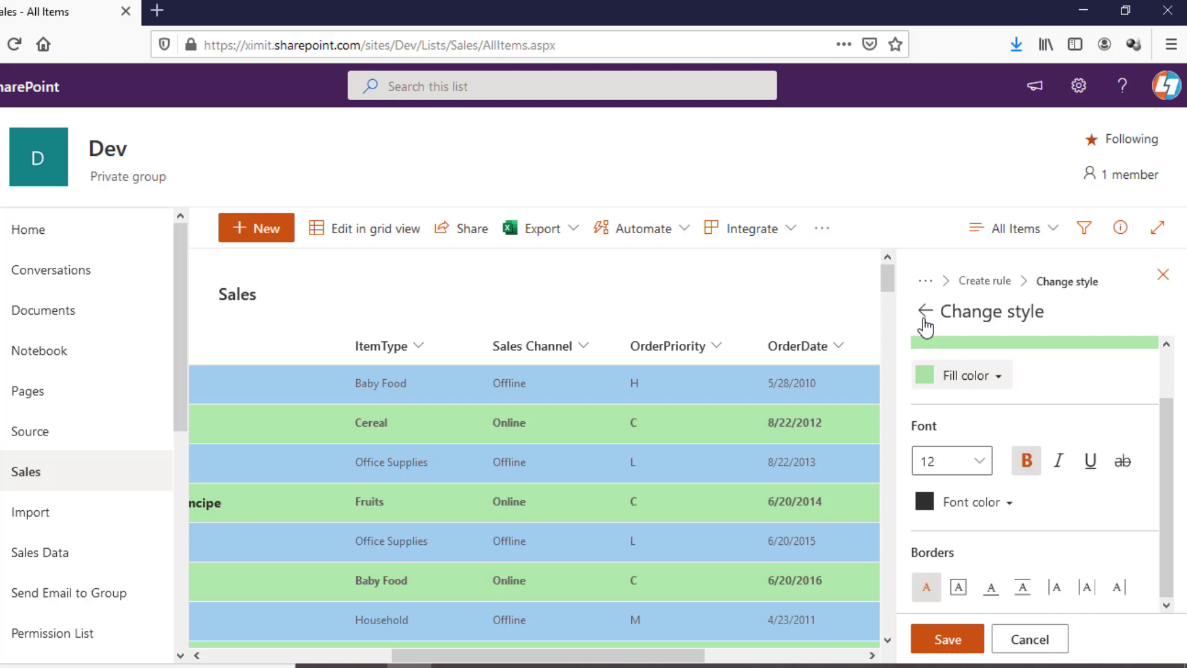
{"action": "left_click", "coordinate": [925, 311]}
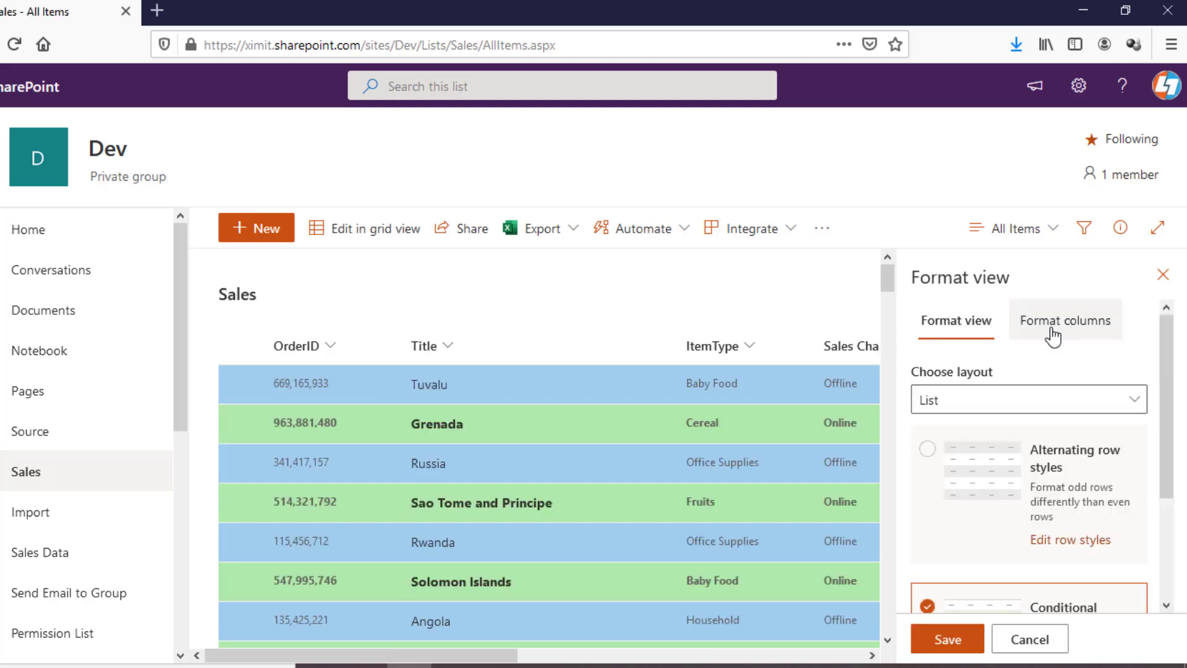
Select the OrderPriority column under Format columns and manage its conditional formatting rules.
{"action": "left_click", "coordinate": [1053, 334]}
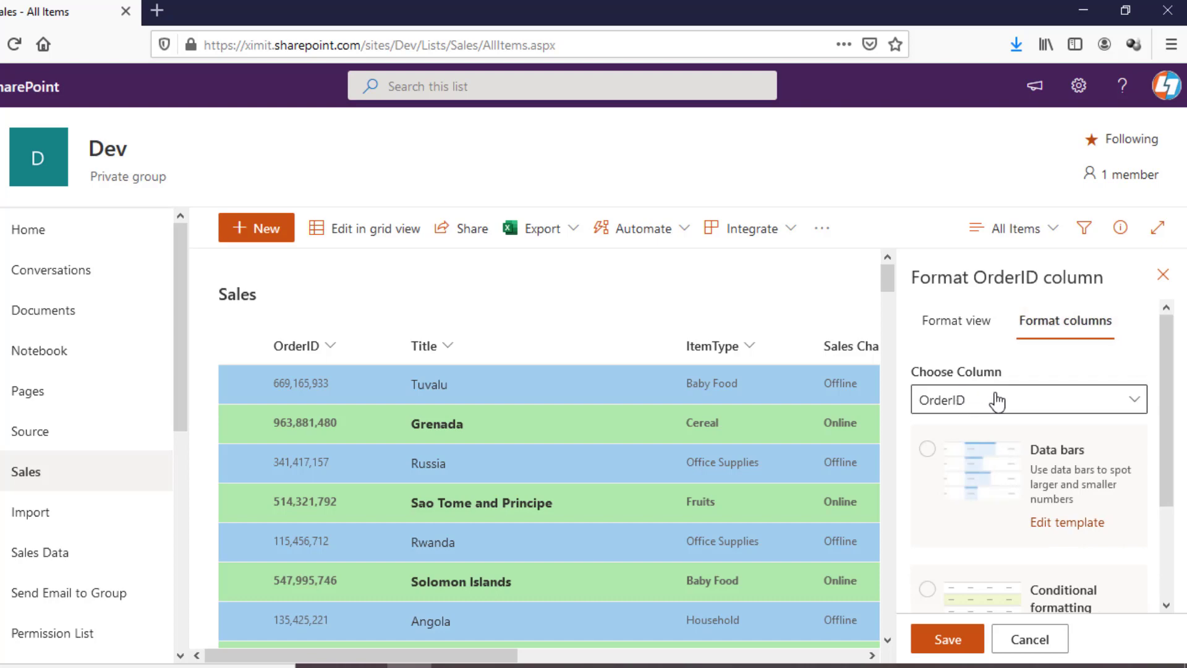
{"action": "left_click", "coordinate": [996, 400]}
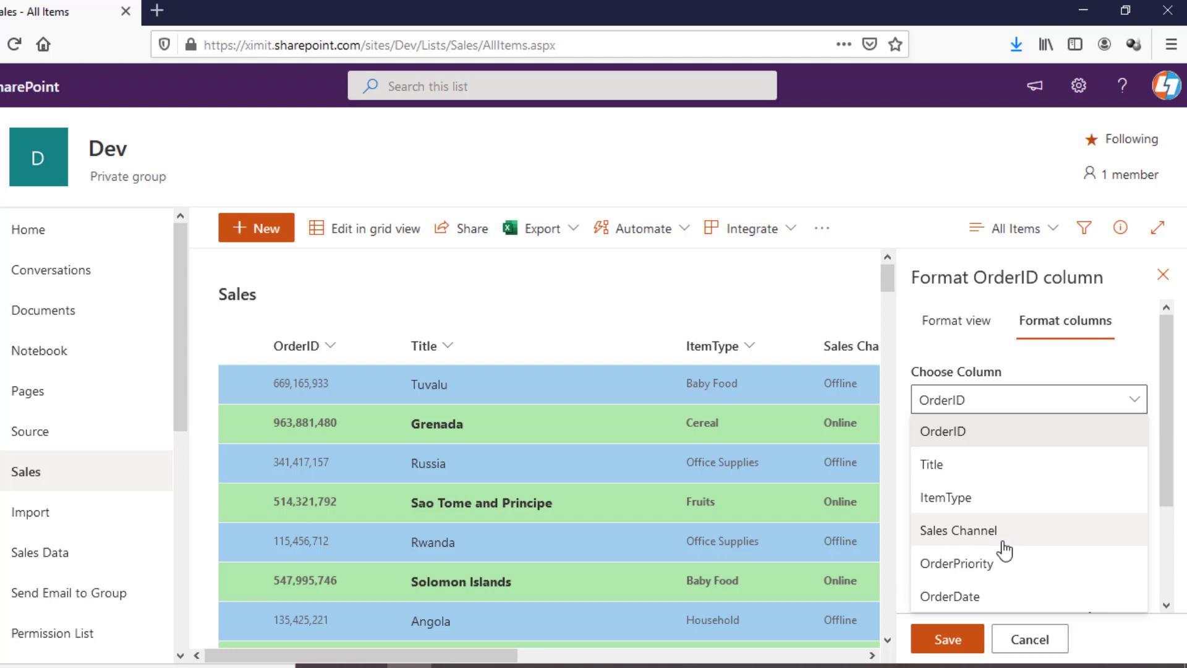
{"action": "left_click", "coordinate": [993, 565]}
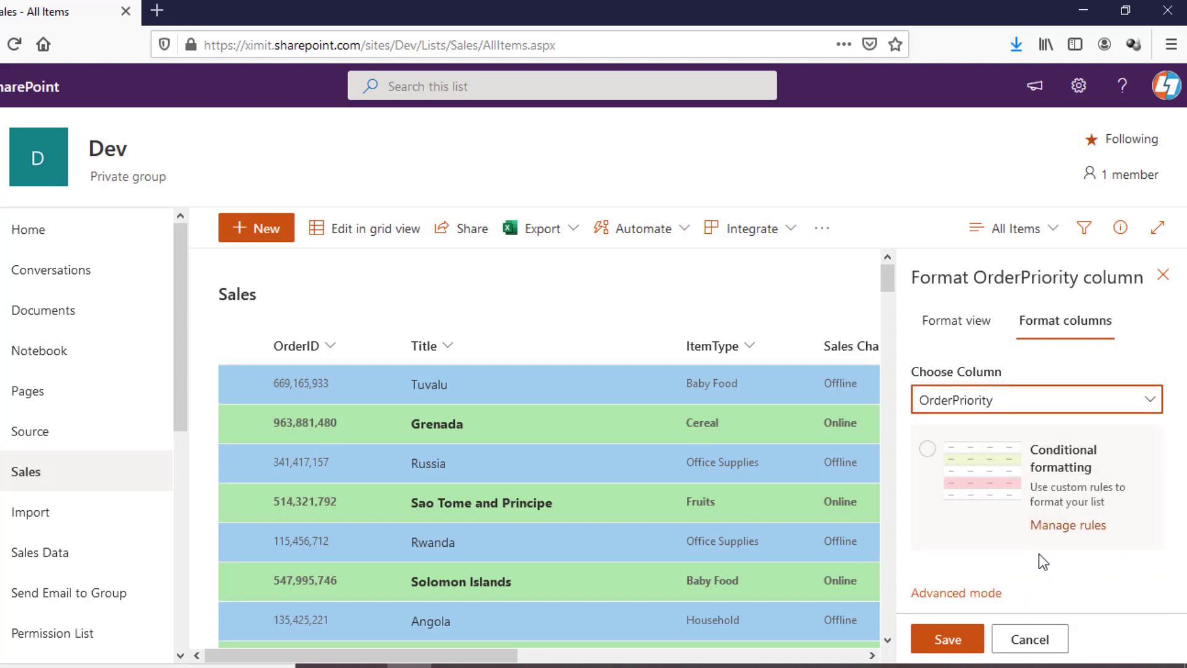
{"action": "left_click", "coordinate": [936, 460]}
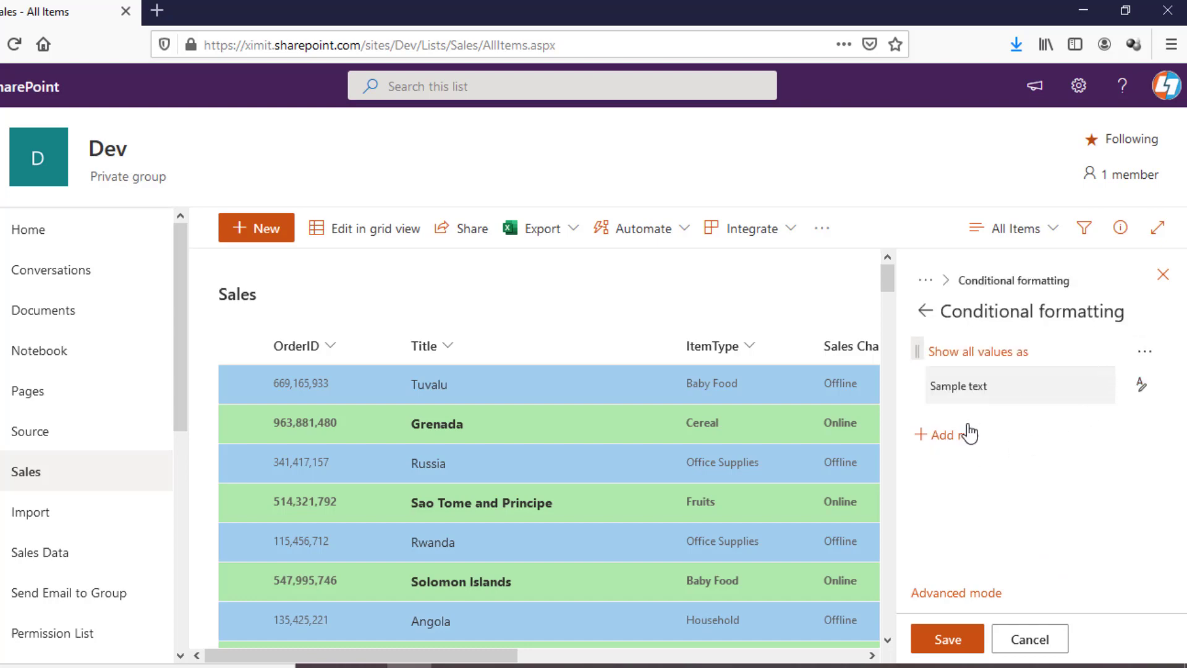
Add a new rule matching when OrderPriority is equal to H.
{"action": "left_click", "coordinate": [962, 436]}
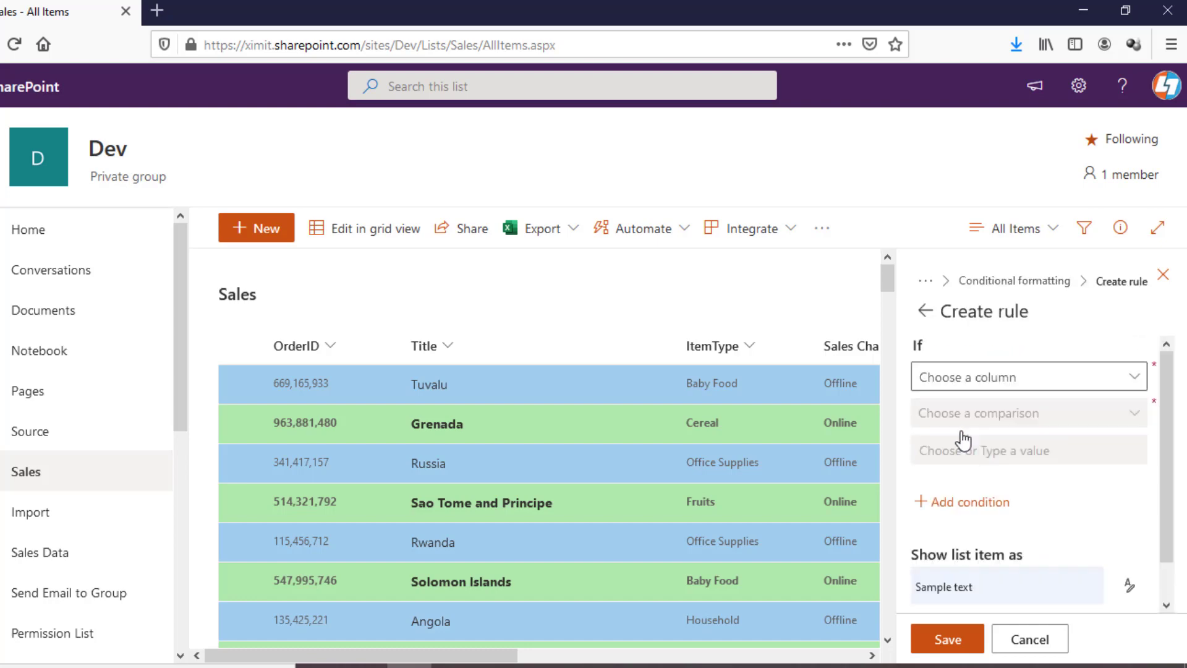
{"action": "left_click", "coordinate": [1031, 382]}
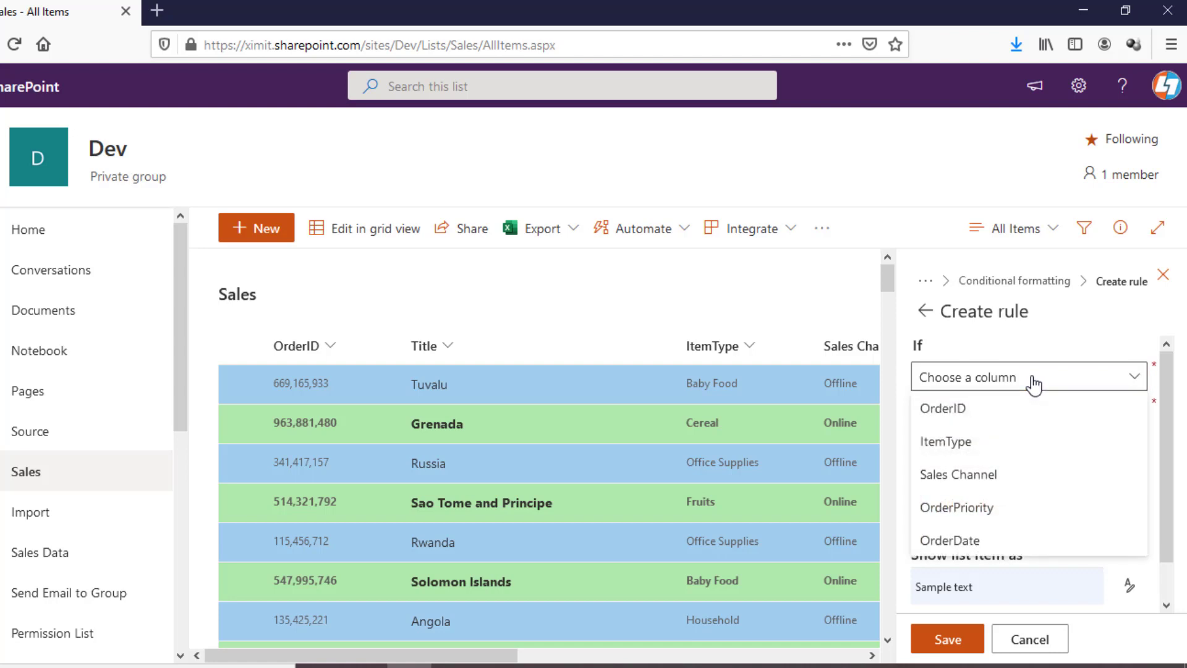
{"action": "left_click", "coordinate": [1011, 514]}
{"action": "left_click_drag", "start_coordinate": [504, 660], "coordinate": [748, 660]}
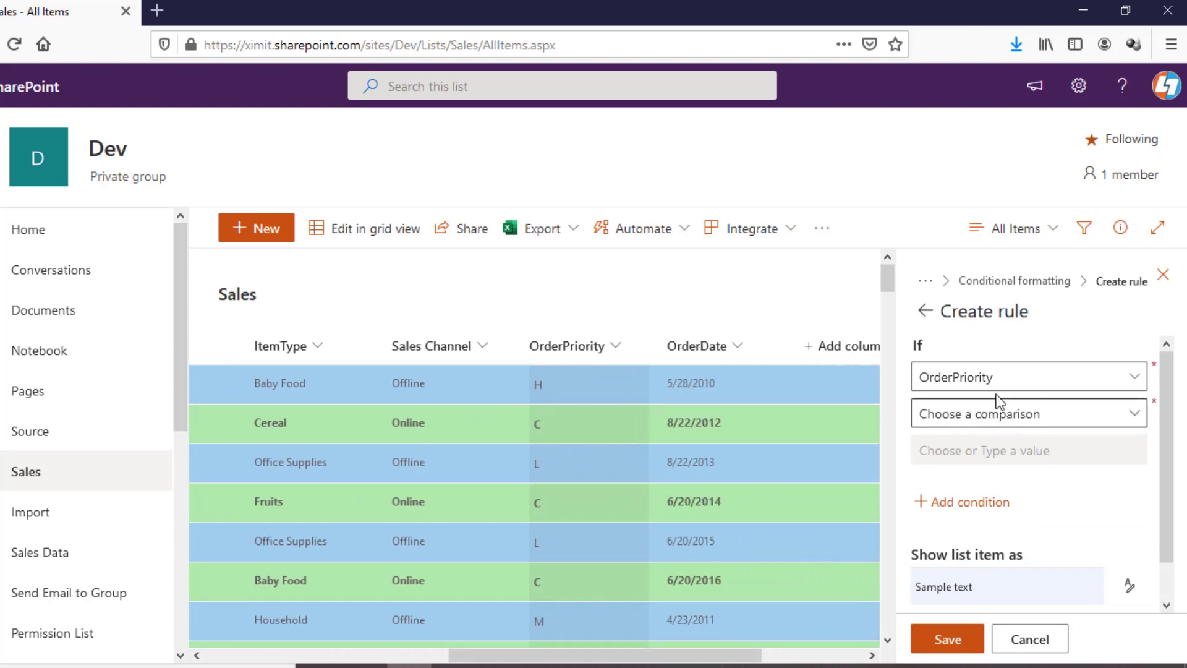
{"action": "left_click", "coordinate": [1019, 424]}
{"action": "left_click", "coordinate": [987, 456]}
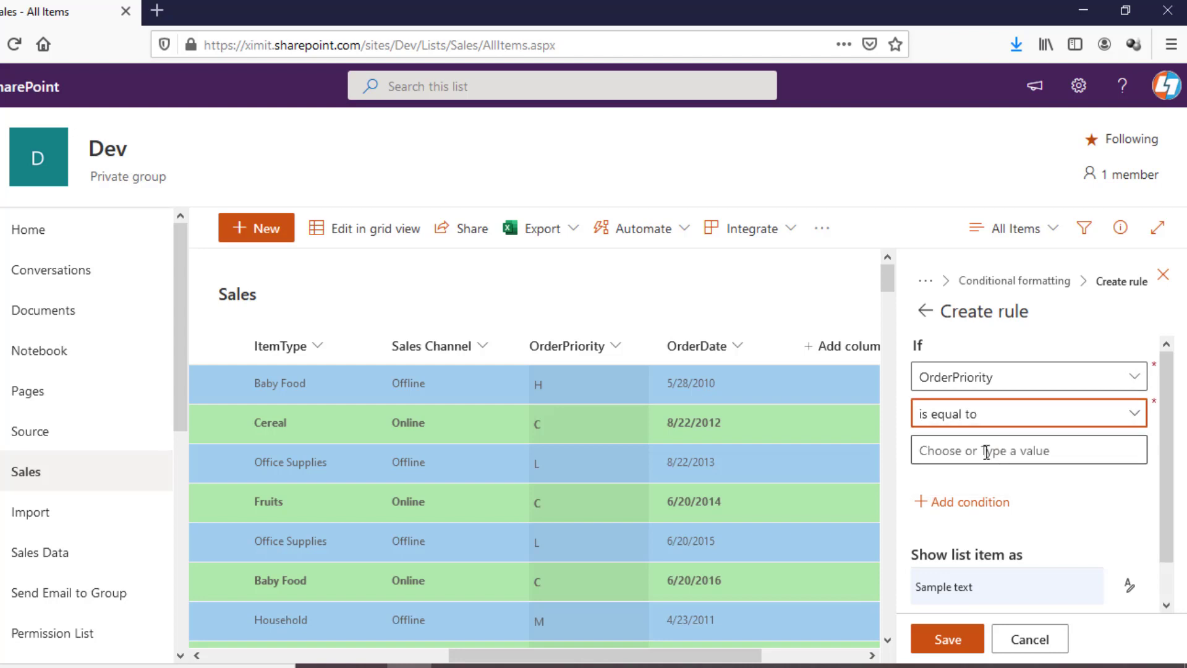
{"action": "left_click", "coordinate": [988, 450]}
{"action": "type", "text": "H"}
{"action": "left_click", "coordinate": [1099, 498]}
Give matching H cells a dark yellow fill and bring up the rule's full style options.
{"action": "scroll", "coordinate": [1170, 508], "scroll_direction": "down", "scroll_amount": 2}
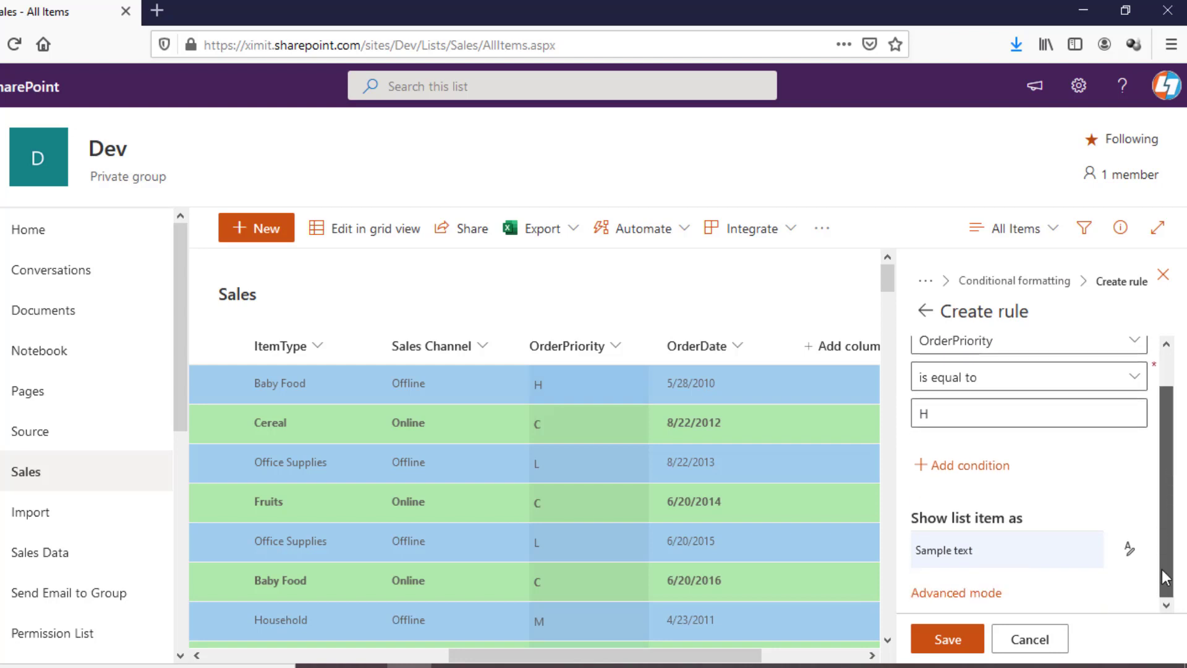
{"action": "left_click", "coordinate": [1126, 551]}
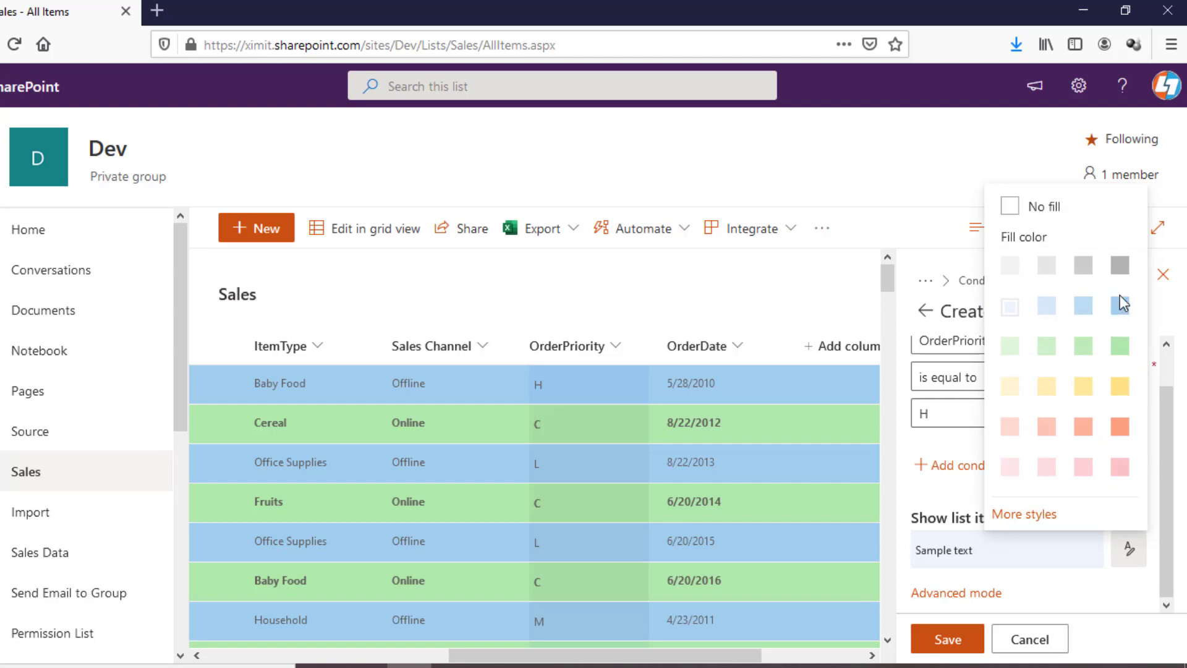
{"action": "left_click", "coordinate": [1119, 387]}
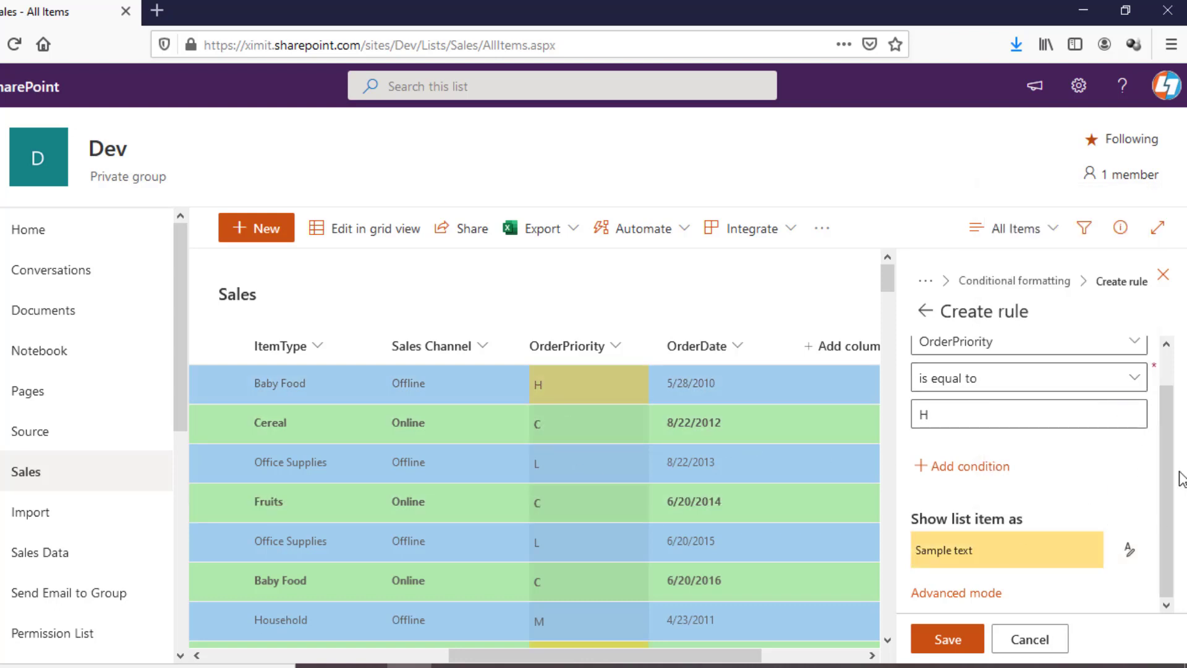
{"action": "left_click", "coordinate": [1129, 549]}
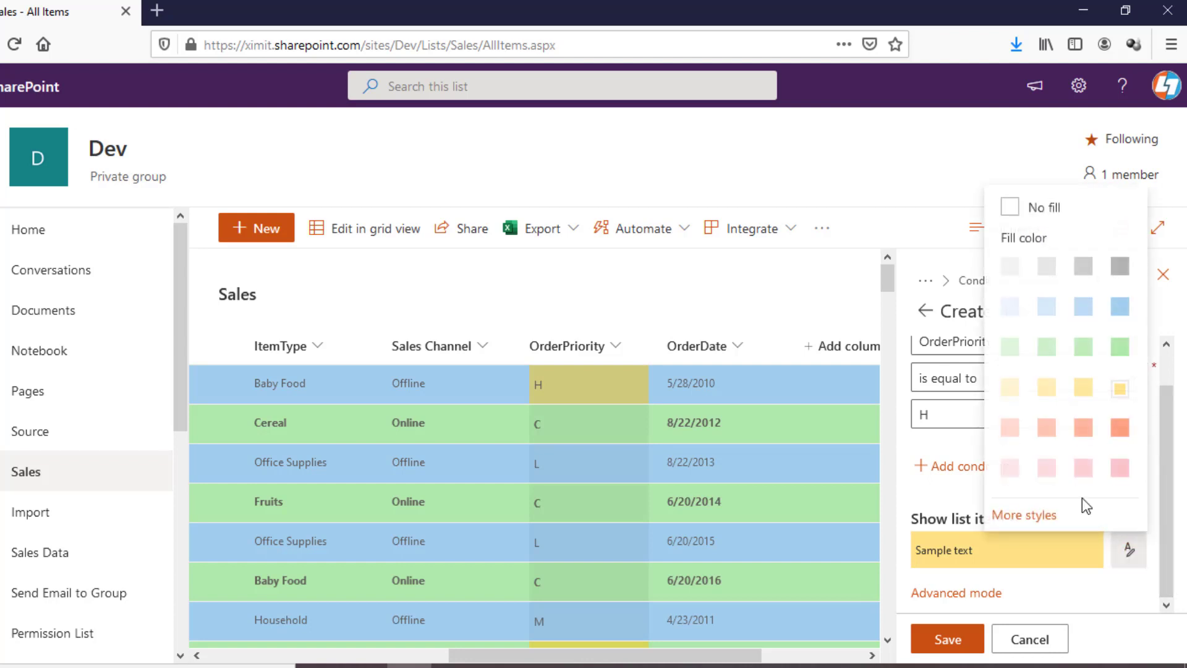
{"action": "left_click", "coordinate": [1053, 518]}
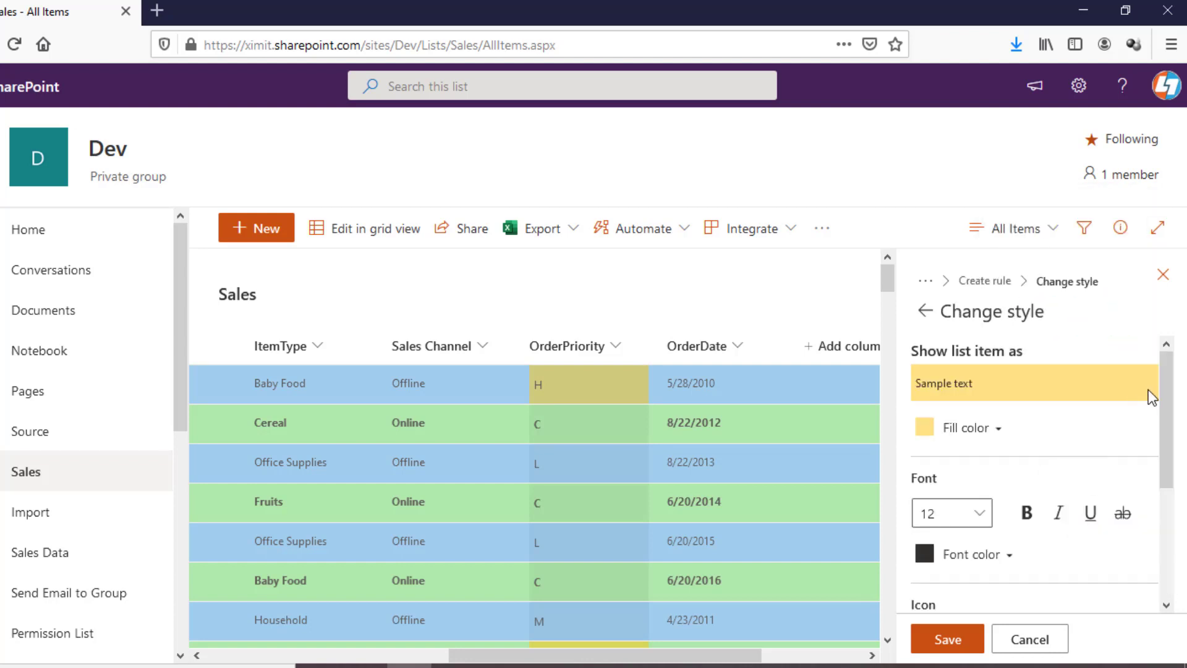
Make the H-priority text 14-point, bold and underlined.
{"action": "left_click", "coordinate": [979, 513]}
{"action": "left_click", "coordinate": [945, 218]}
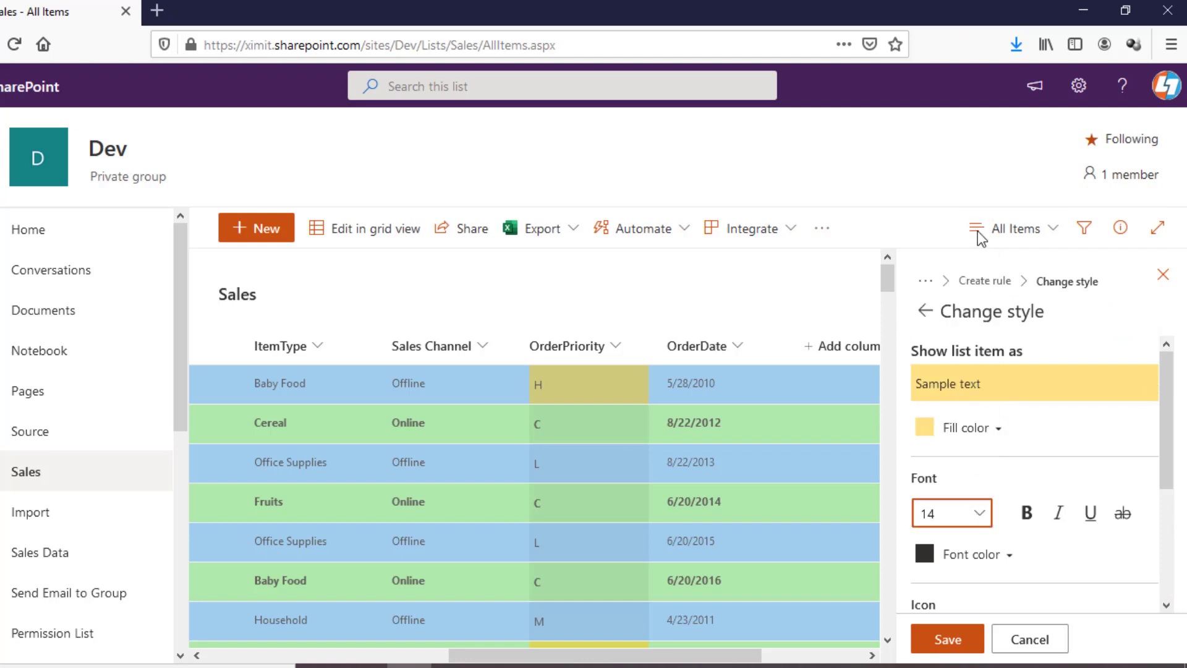
{"action": "left_click", "coordinate": [1027, 513]}
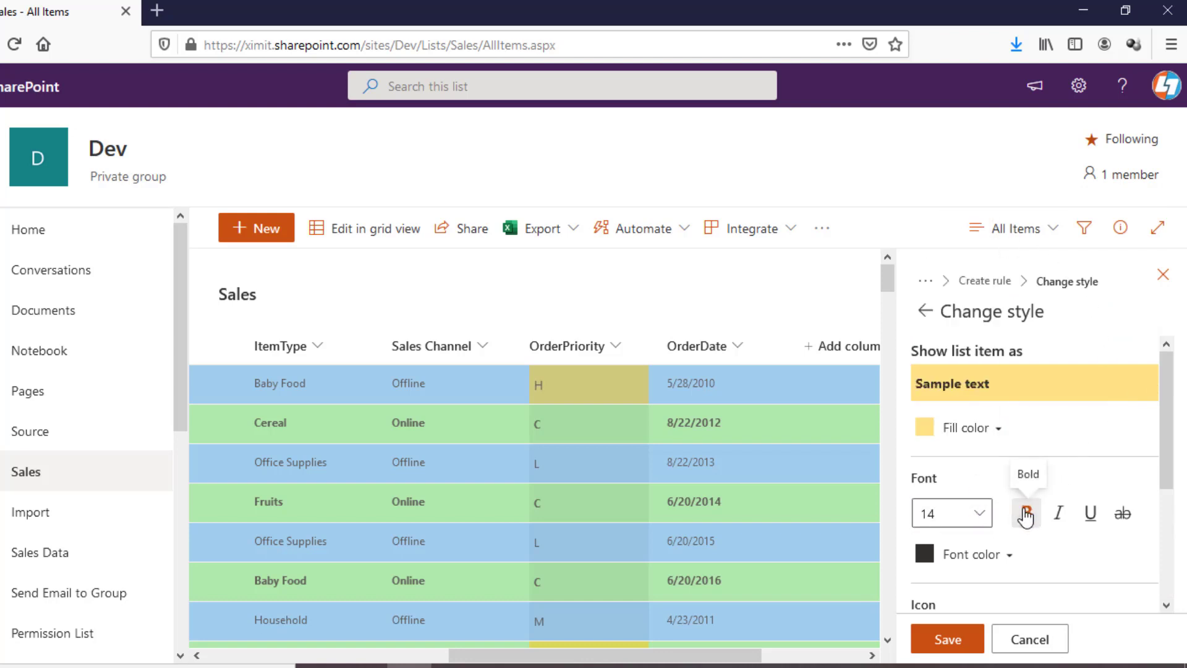
{"action": "left_click", "coordinate": [1091, 515]}
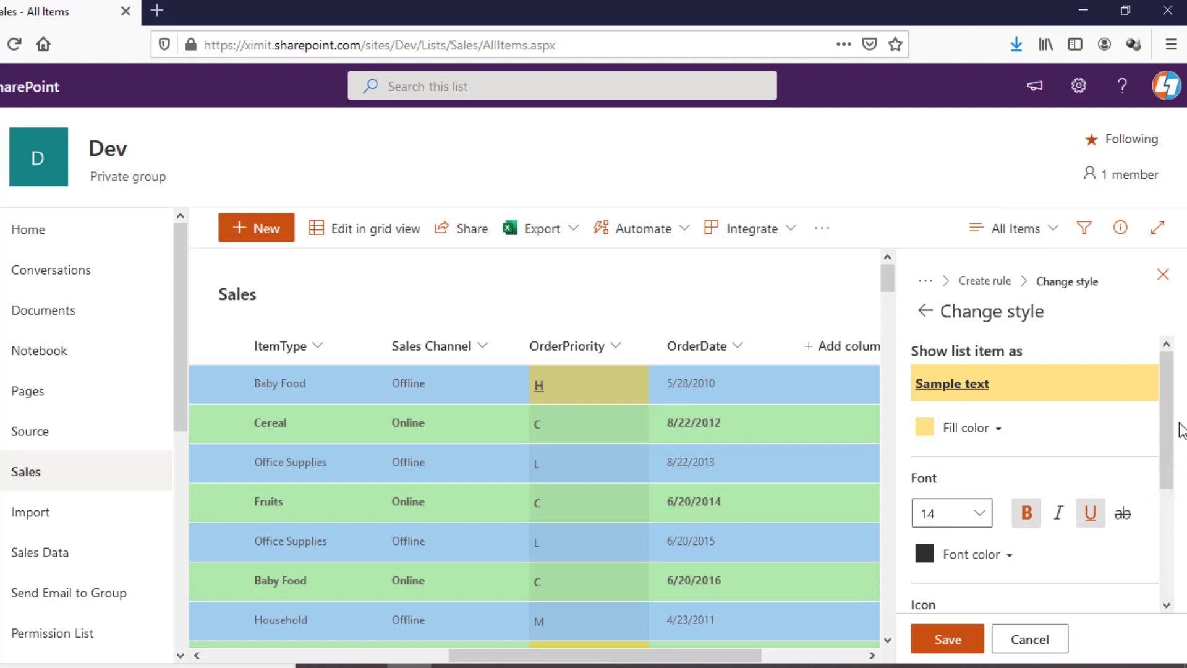
Add a left-aligned trend-up icon before the text and a border around the whole cell.
{"action": "left_click_drag", "start_coordinate": [1174, 429], "coordinate": [1167, 554]}
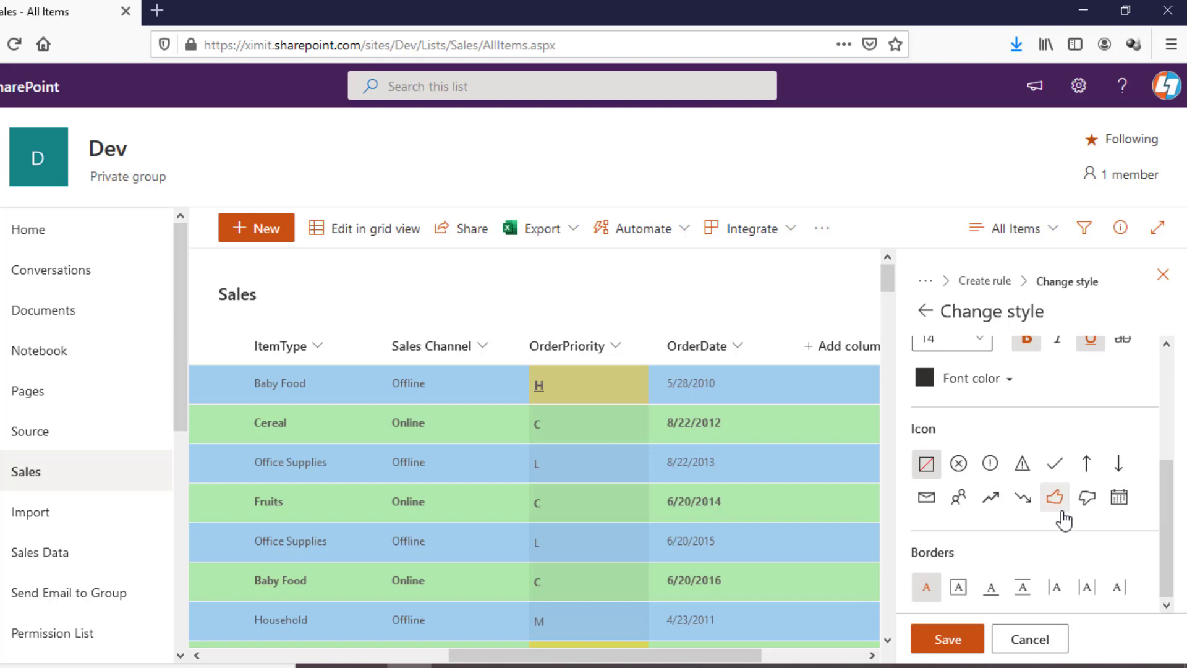
{"action": "left_click", "coordinate": [989, 502]}
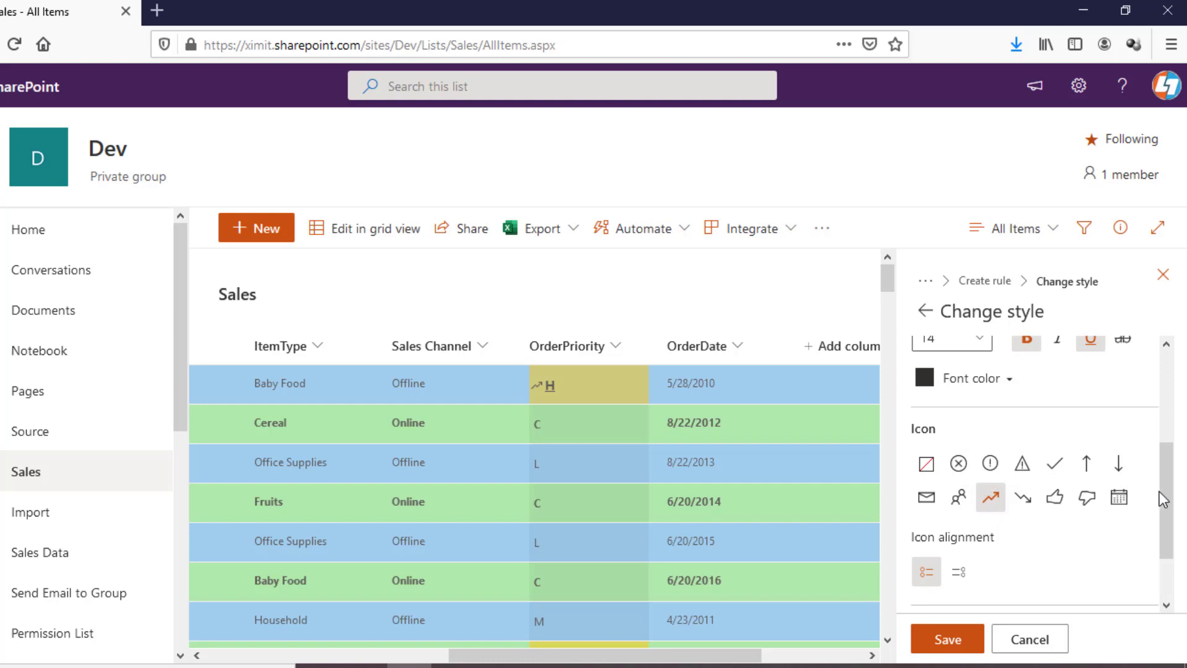
{"action": "scroll", "coordinate": [1164, 501], "scroll_direction": "down", "scroll_amount": 2}
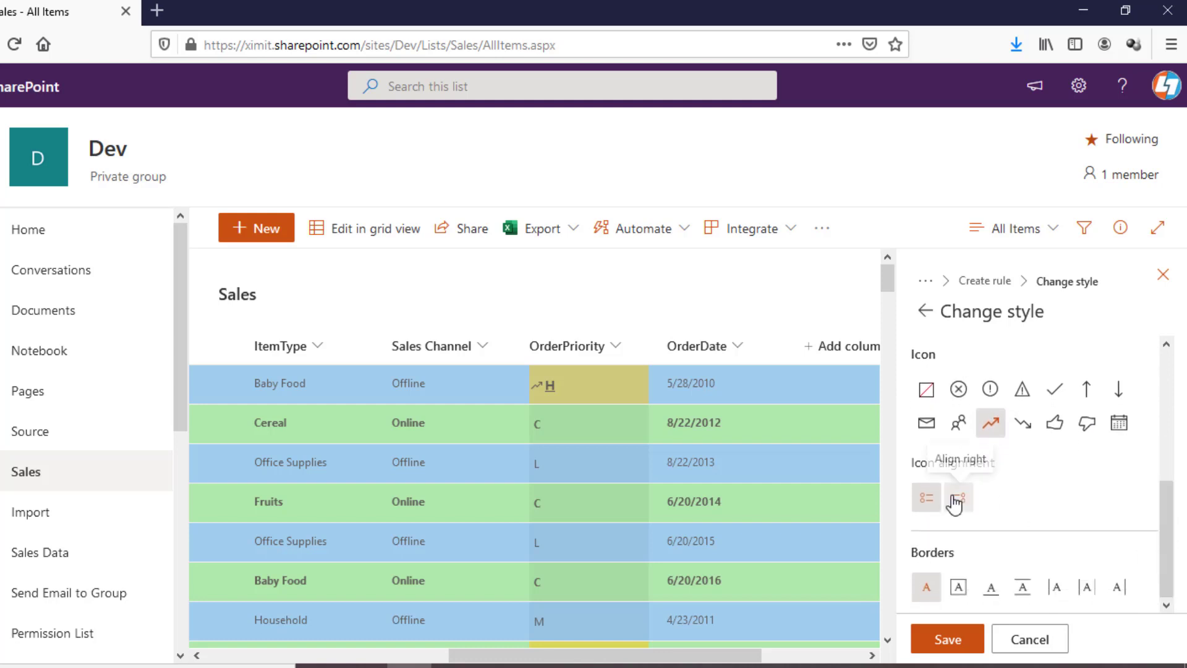
{"action": "left_click", "coordinate": [959, 498]}
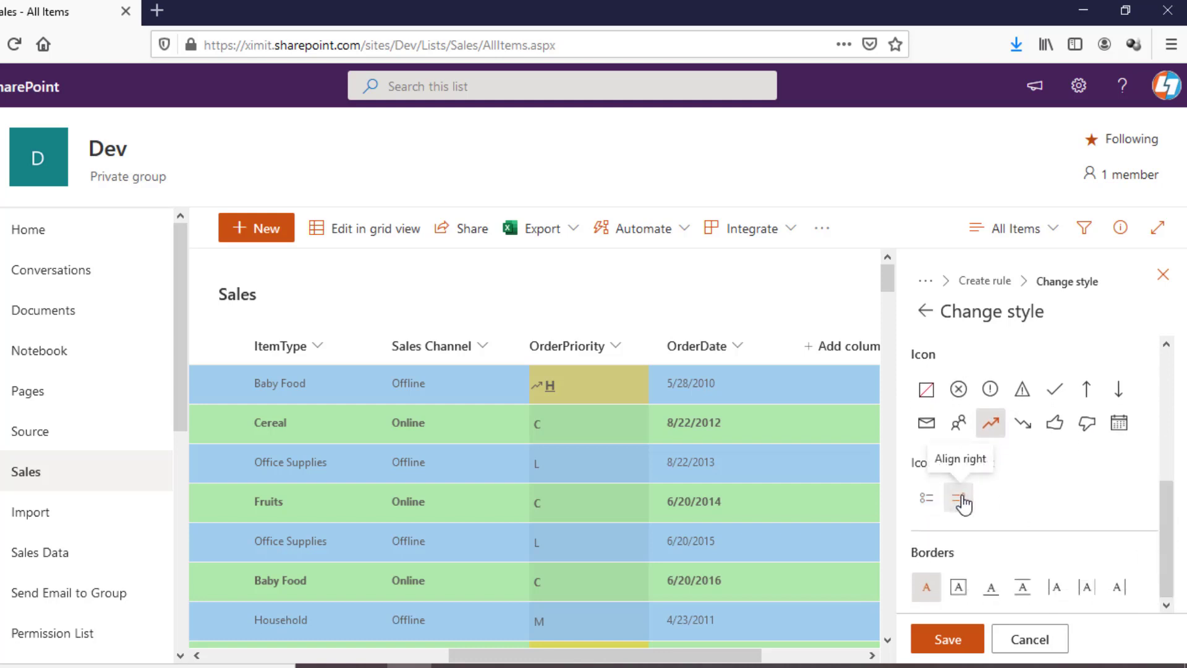
{"action": "left_click", "coordinate": [927, 506]}
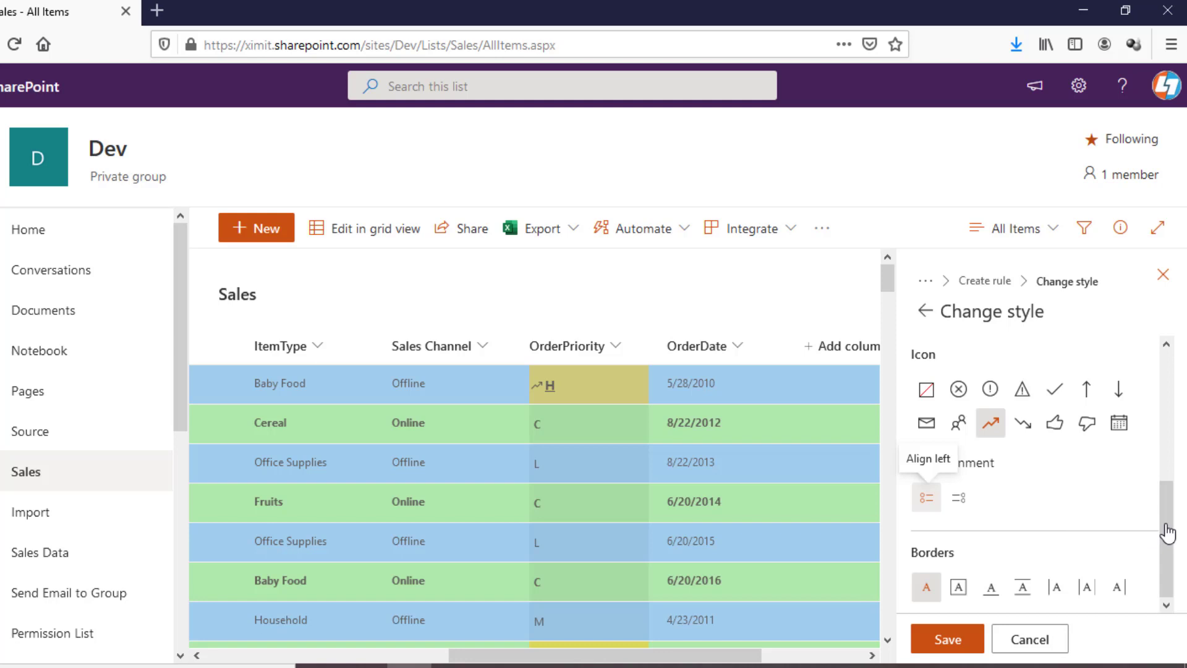
{"action": "left_click", "coordinate": [959, 587]}
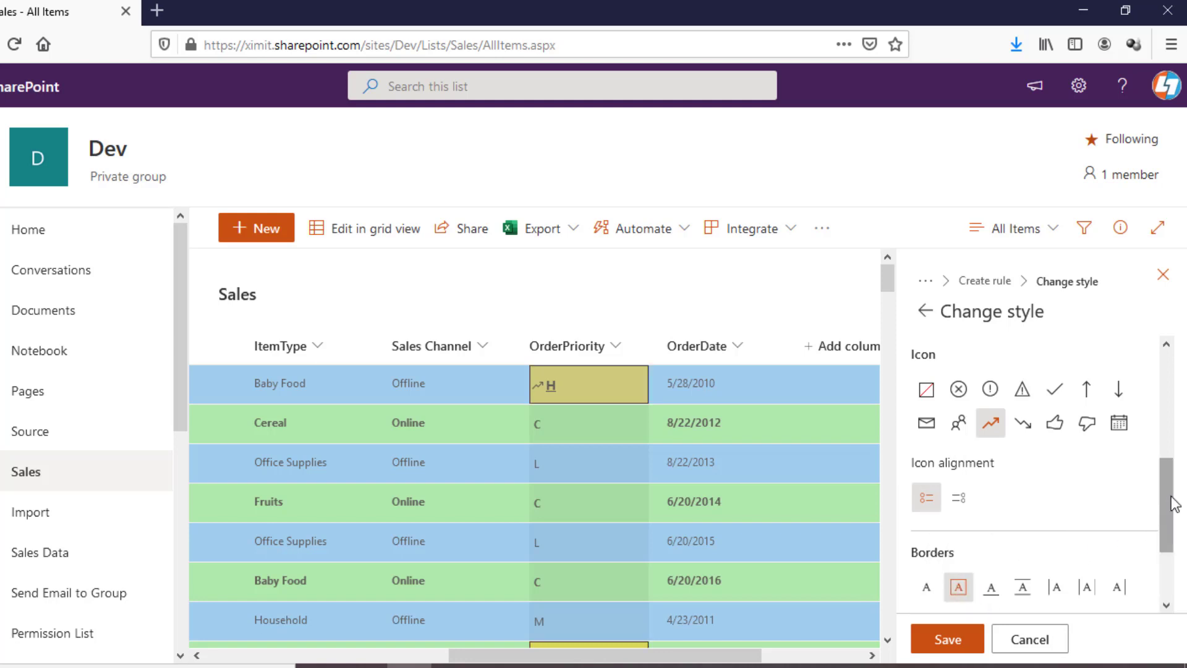
Set the H cell border colour to dark blue and save the OrderPriority rule.
{"action": "left_click_drag", "start_coordinate": [1173, 499], "coordinate": [1162, 541]}
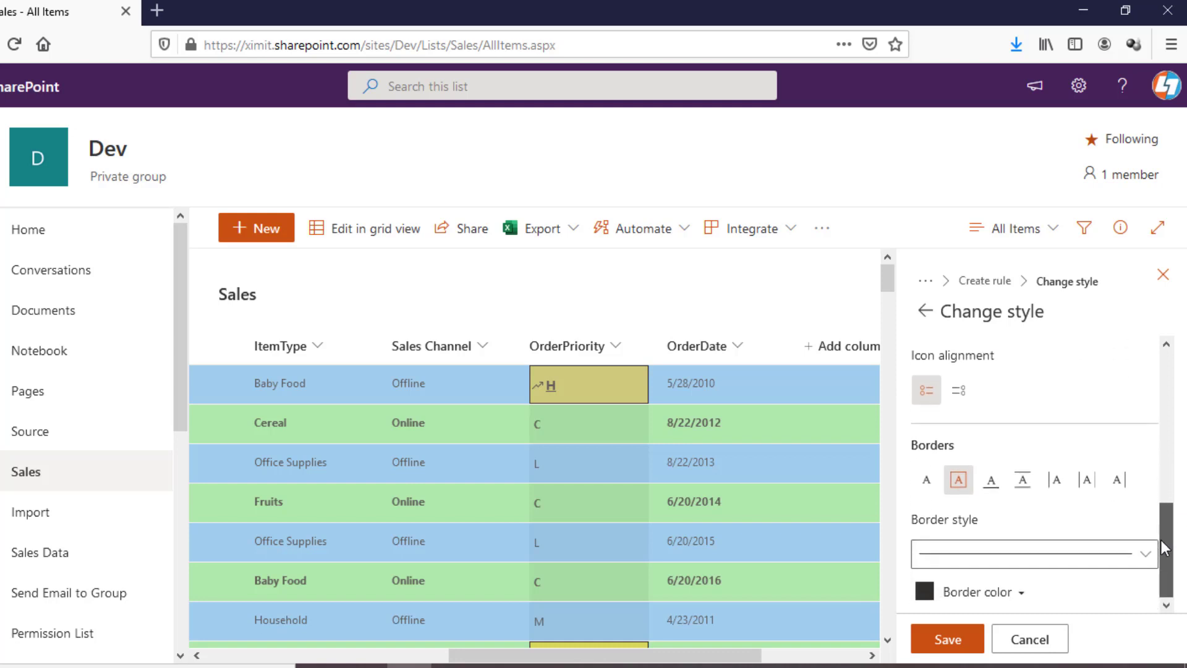
{"action": "left_click", "coordinate": [1009, 599]}
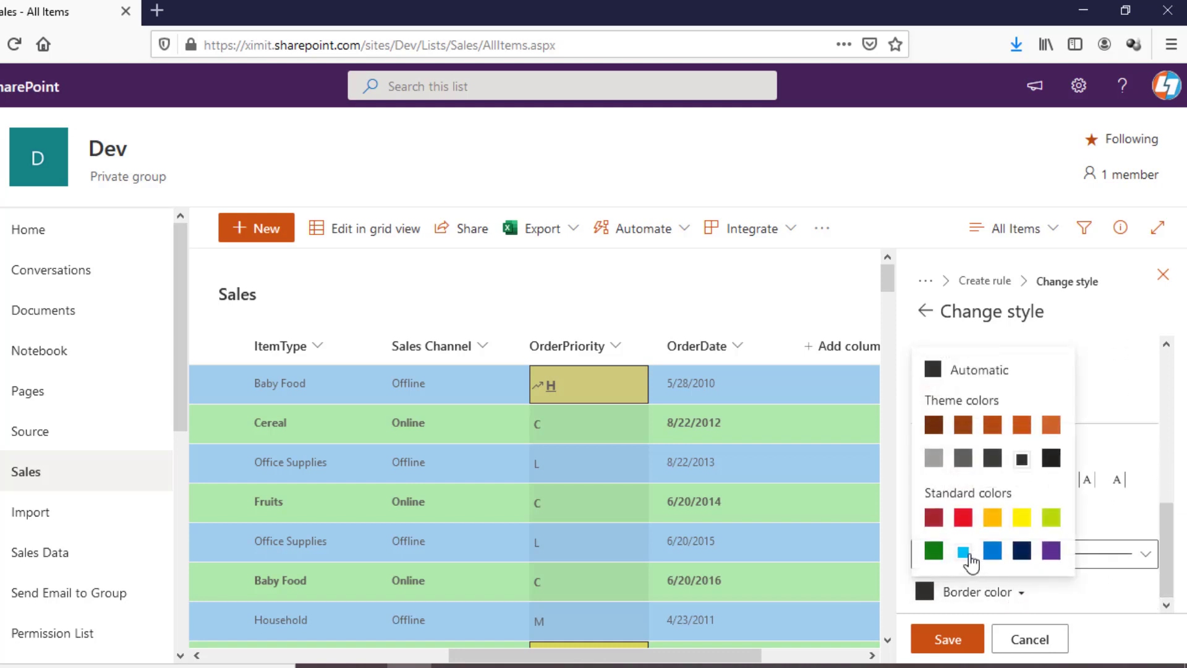
{"action": "left_click", "coordinate": [969, 552]}
{"action": "left_click", "coordinate": [977, 597]}
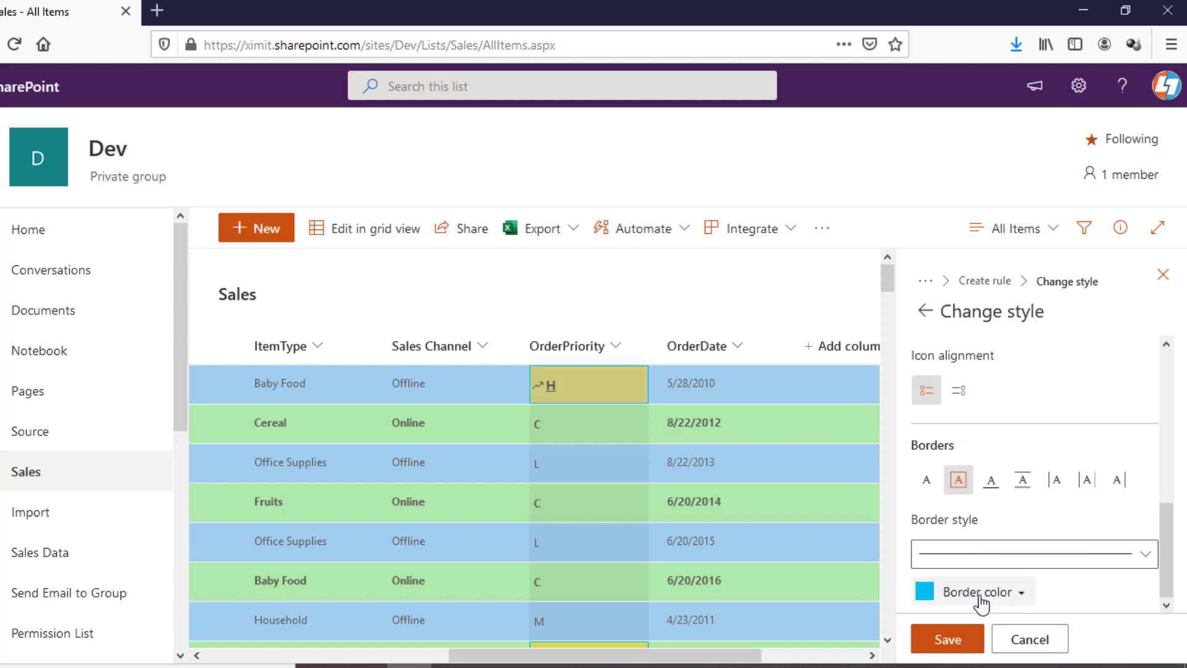
{"action": "left_click", "coordinate": [1022, 552]}
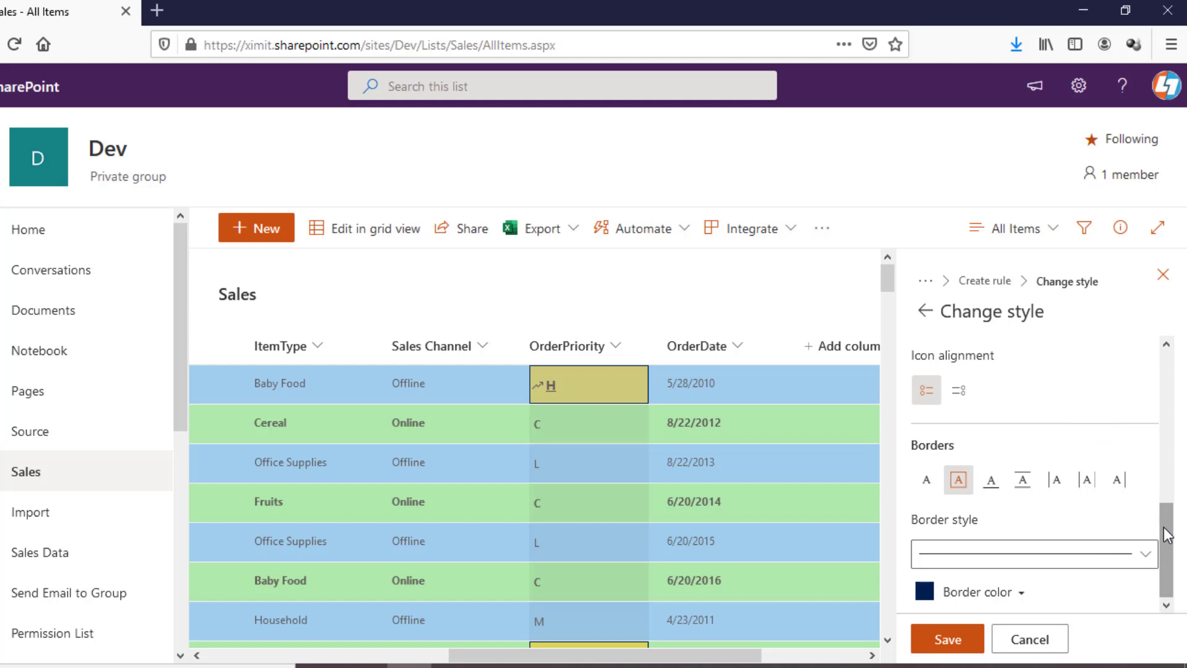
{"action": "left_click", "coordinate": [972, 643]}
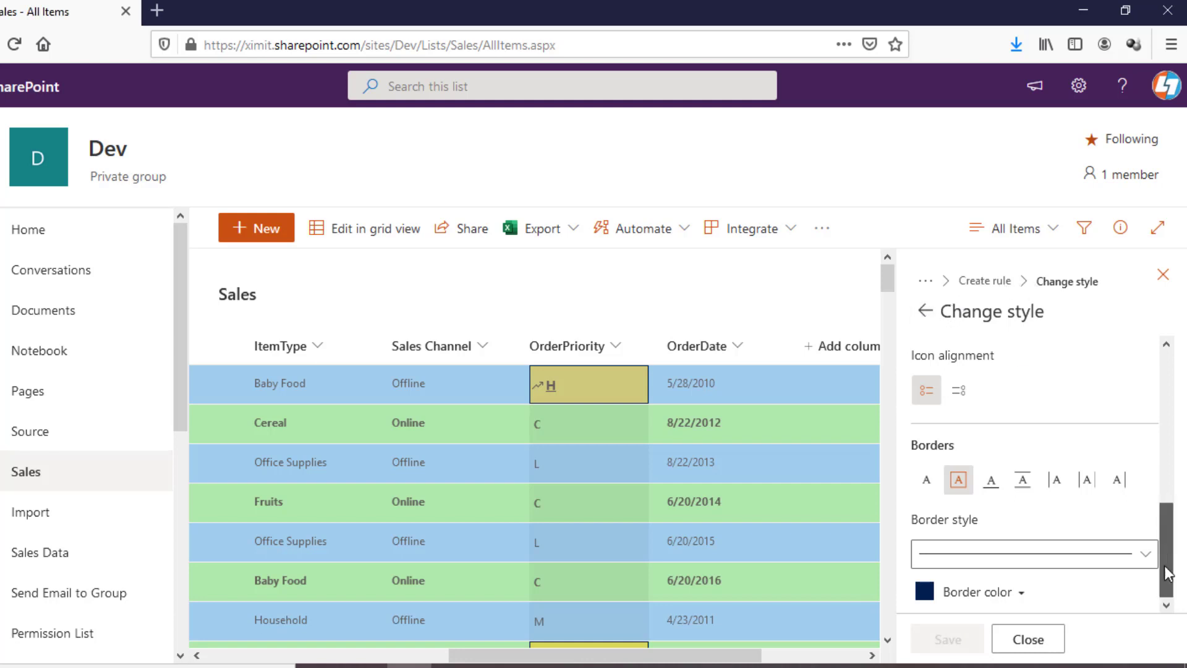
{"action": "left_click", "coordinate": [925, 281]}
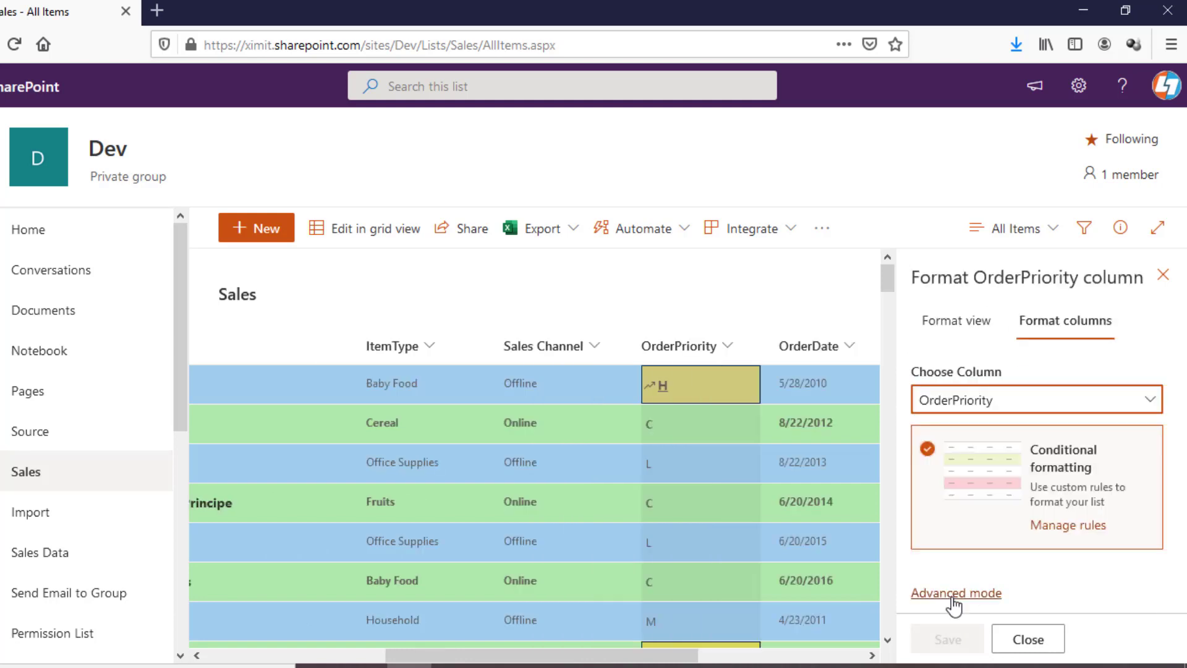
Review the column formatting JSON in Advanced mode, then close the pane to view the formatted Sales list.
{"action": "left_click", "coordinate": [954, 595]}
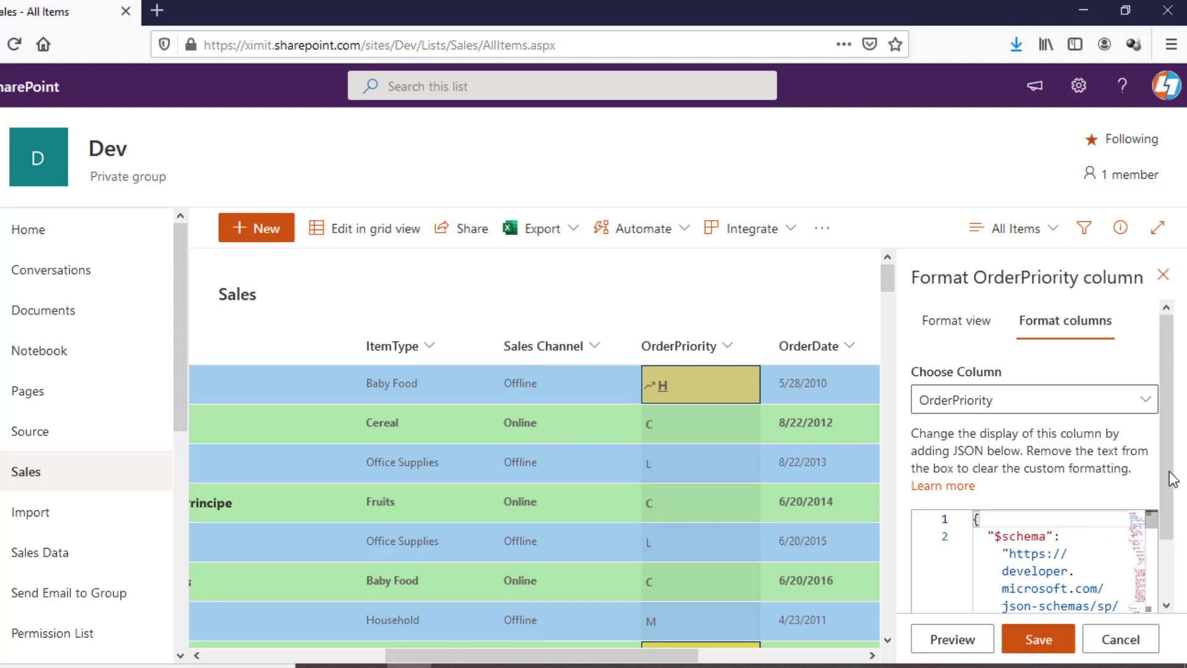
{"action": "scroll", "coordinate": [1173, 479], "scroll_direction": "down", "scroll_amount": 2}
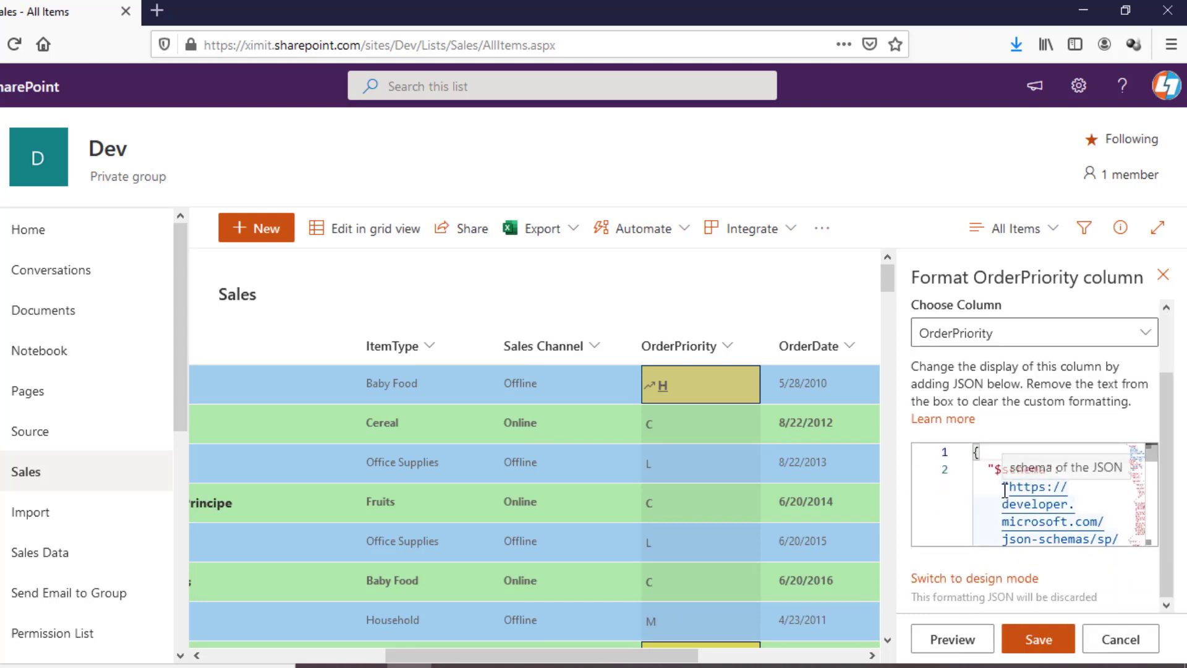
{"action": "key", "text": "Escape"}
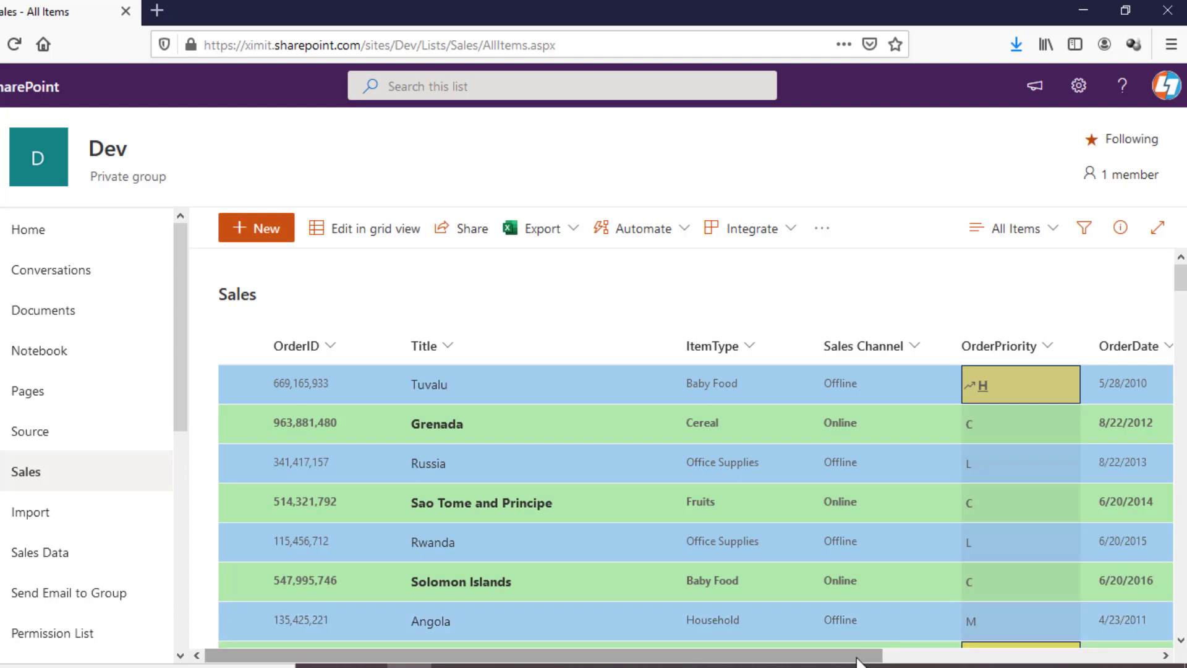
{"action": "left_click", "coordinate": [894, 656]}
{"action": "scroll", "coordinate": [893, 656], "scroll_direction": "right", "scroll_amount": 3}
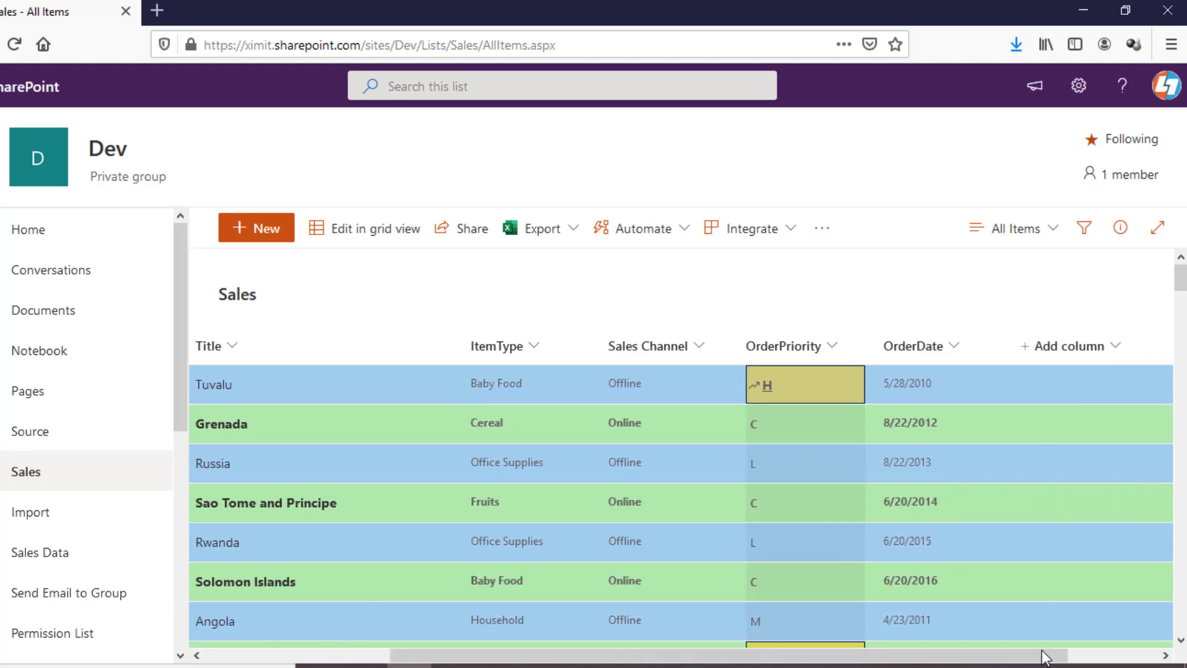
{"action": "scroll", "coordinate": [1052, 652], "scroll_direction": "left", "scroll_amount": 3}
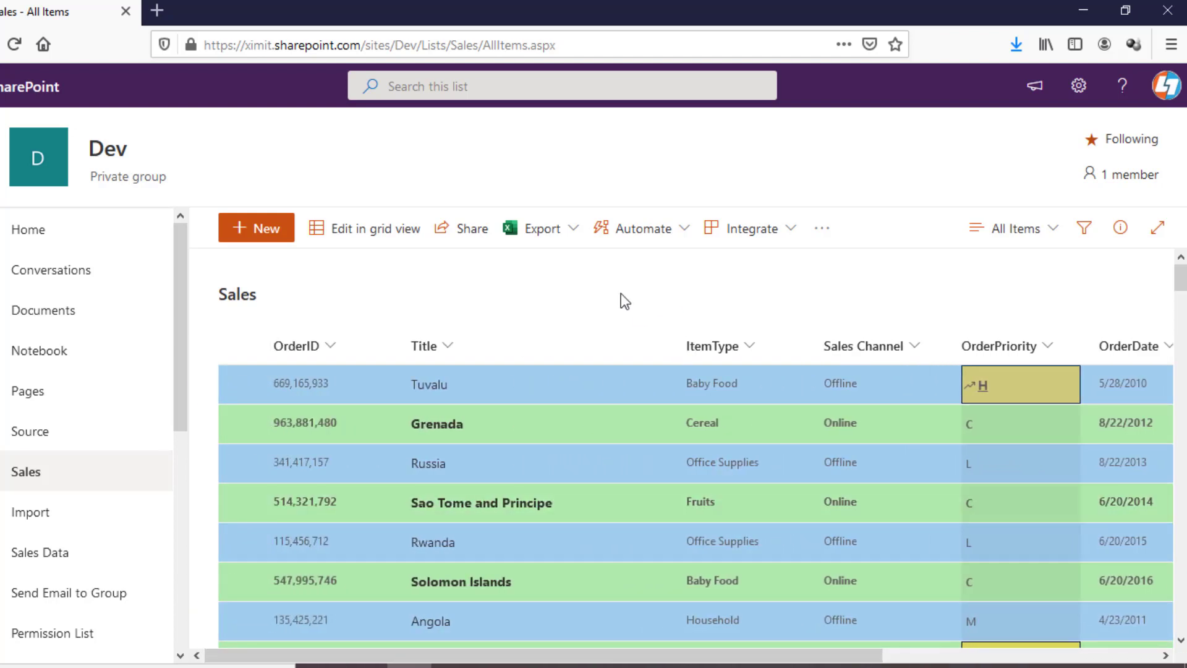